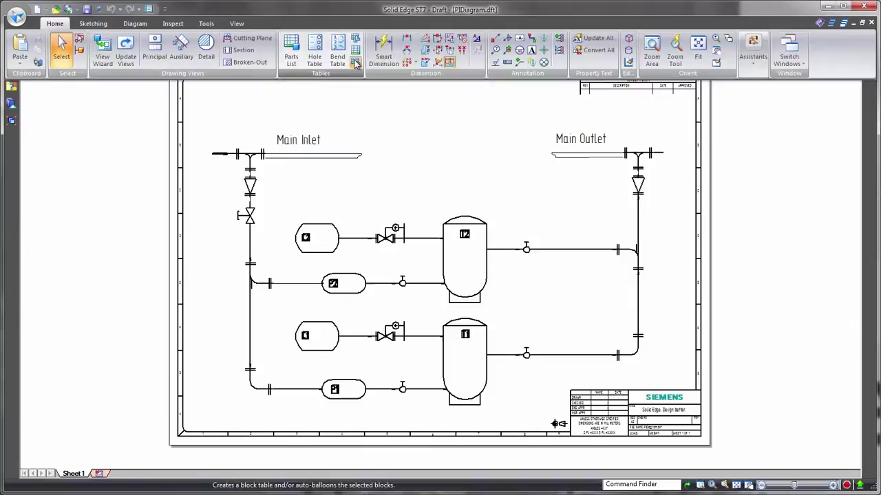
Step: Place a 13-item block list with numbered balloons above the P&ID, then fit the sheet
{"action": "left_click", "coordinate": [355, 60]}
{"action": "right_click", "coordinate": [422, 172]}
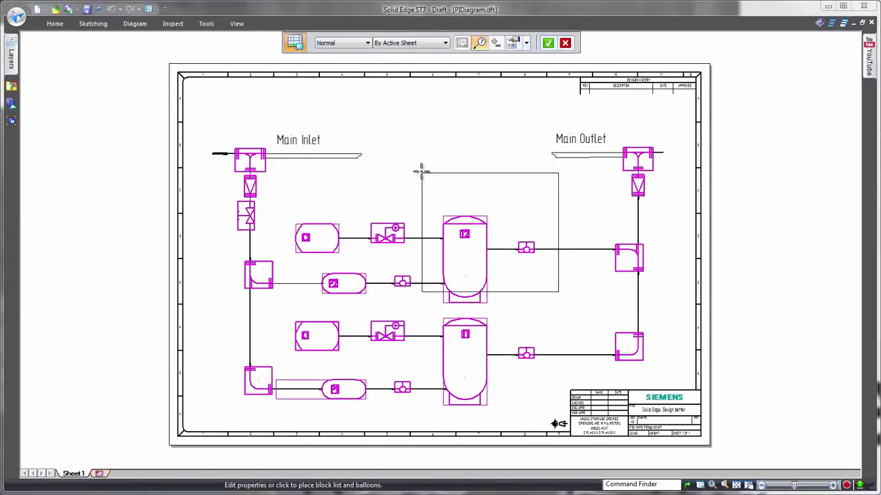
{"action": "left_click", "coordinate": [376, 90]}
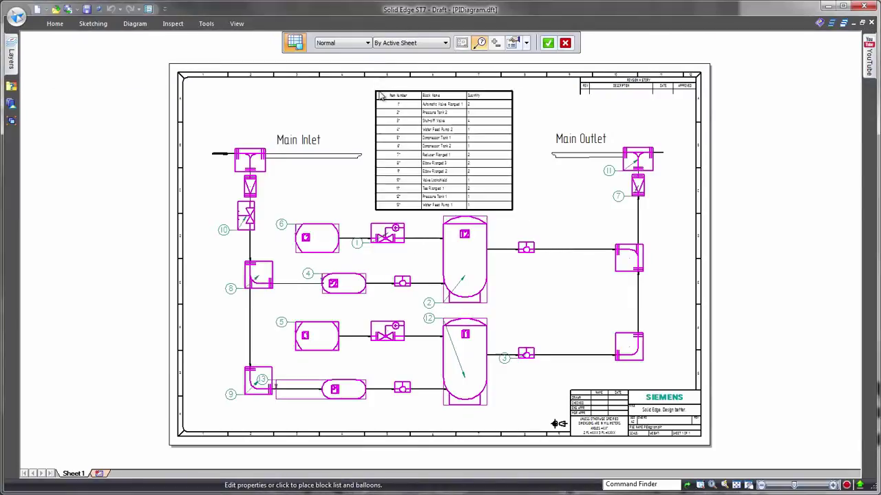
{"action": "scroll", "coordinate": [759, 152], "scroll_direction": "up", "scroll_amount": 5}
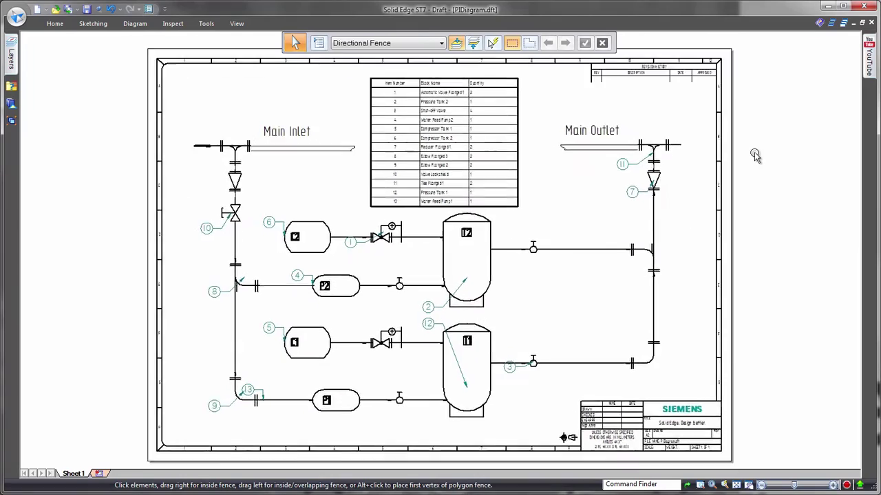
{"action": "scroll", "coordinate": [778, 152], "scroll_direction": "up", "scroll_amount": 1}
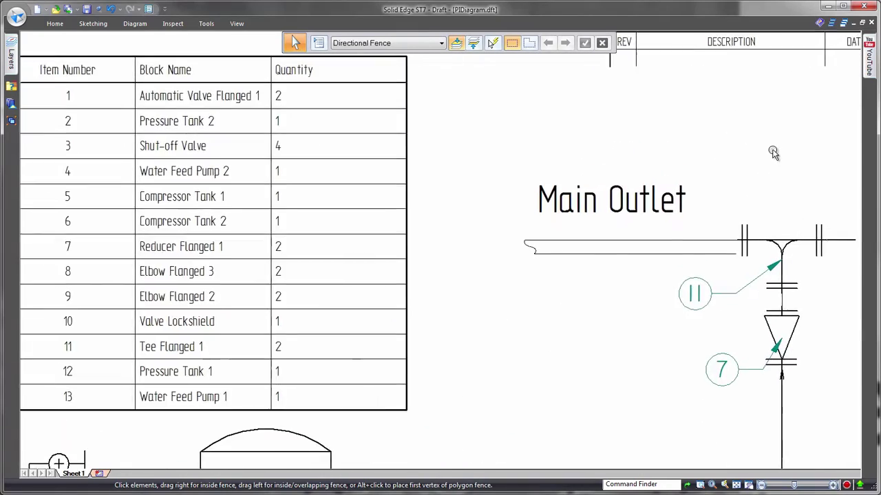
{"action": "scroll", "coordinate": [774, 344], "scroll_direction": "down", "scroll_amount": 1}
{"action": "scroll", "coordinate": [774, 346], "scroll_direction": "down", "scroll_amount": 2}
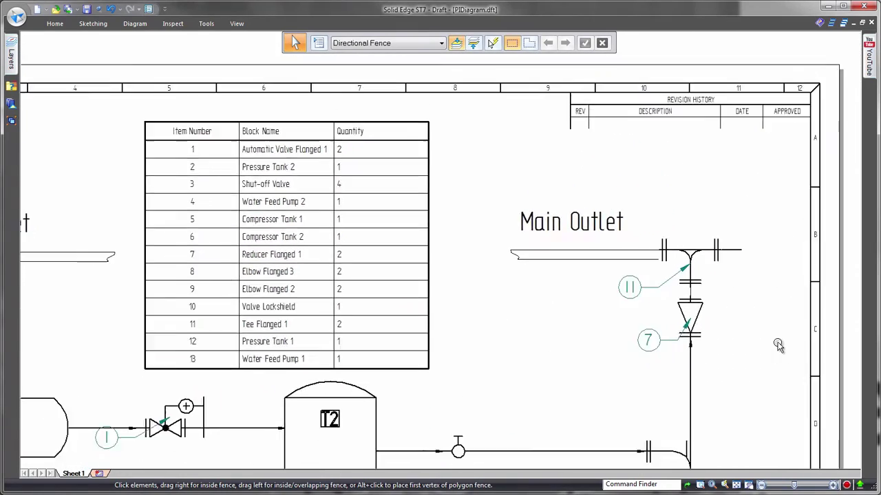
{"action": "scroll", "coordinate": [778, 346], "scroll_direction": "up", "scroll_amount": 1}
{"action": "key", "text": "ctrl+f"}
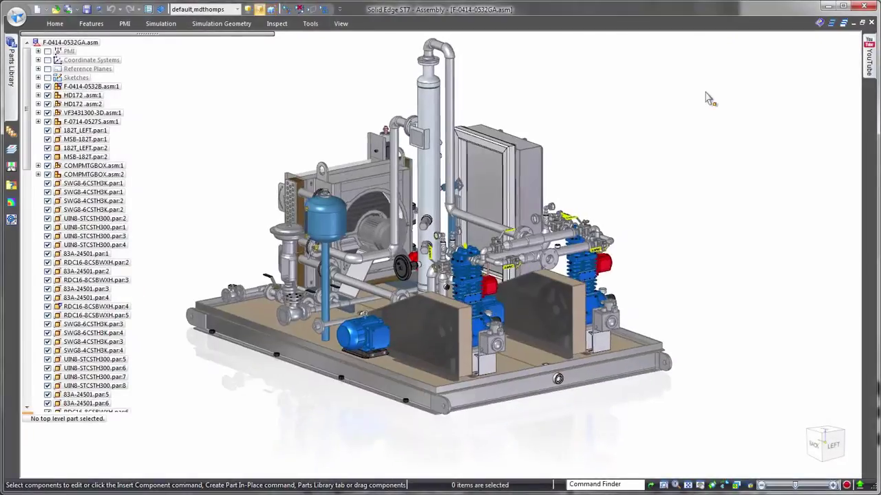
Step: Apply the 2-Piping Routes configuration and sketch a four-leg line path from the loose flange
{"action": "left_click", "coordinate": [236, 9]}
{"action": "left_click", "coordinate": [219, 34]}
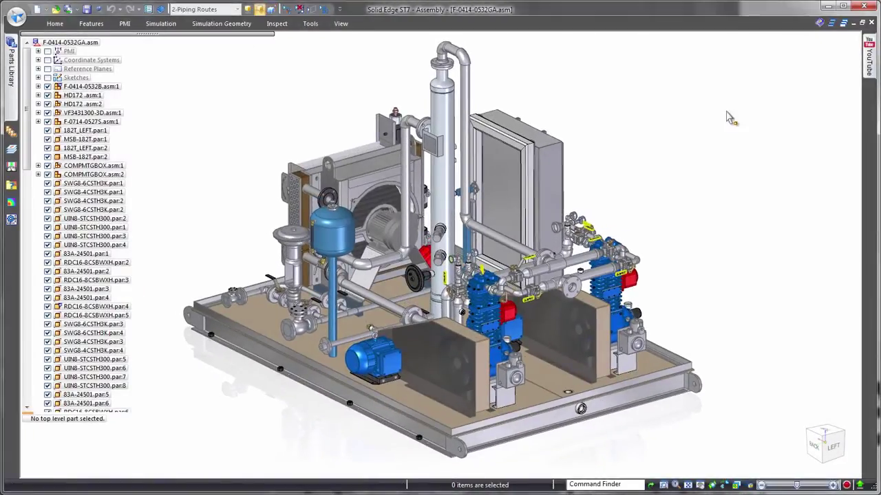
{"action": "right_click", "coordinate": [620, 127]}
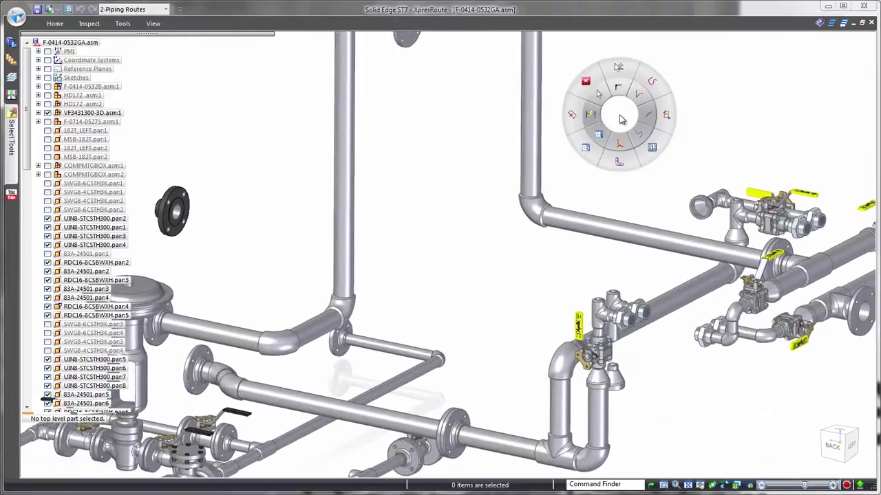
{"action": "left_click", "coordinate": [597, 90]}
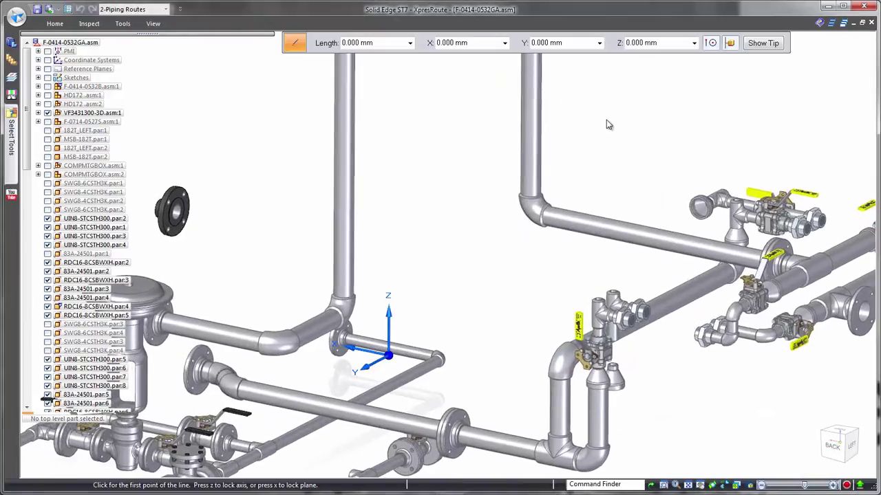
{"action": "left_click", "coordinate": [315, 227]}
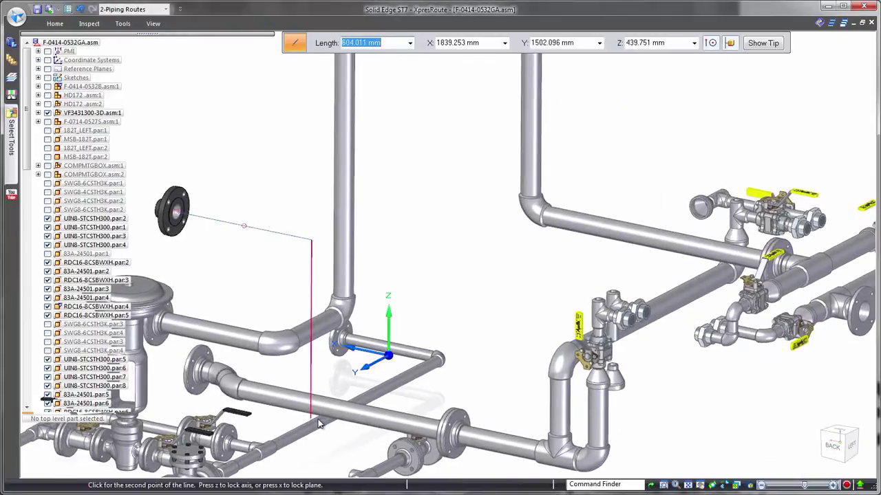
{"action": "left_click", "coordinate": [333, 430]}
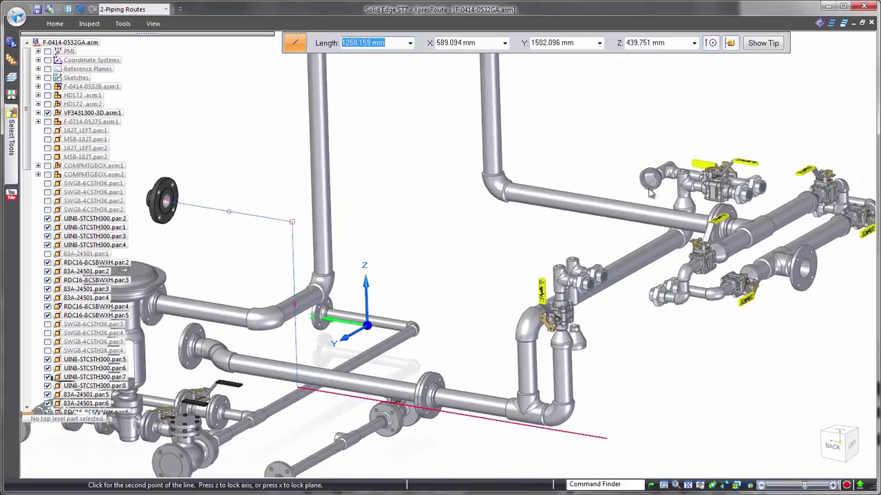
{"action": "left_click", "coordinate": [606, 162]}
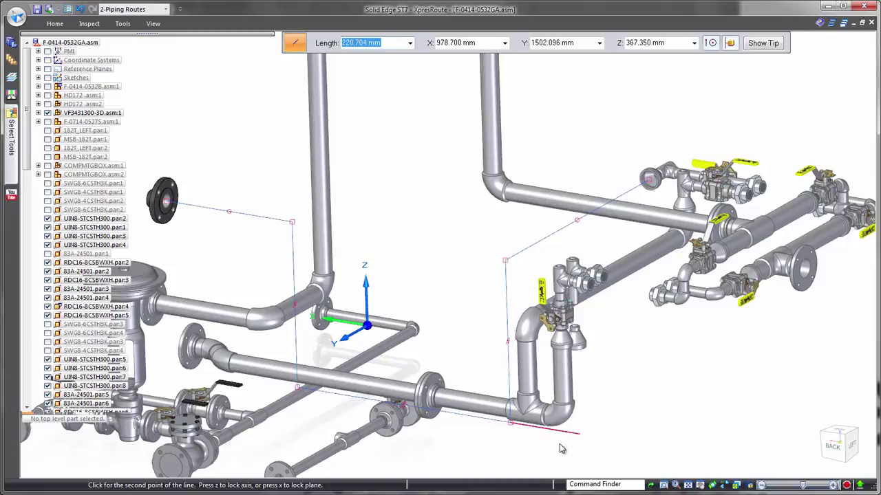
{"action": "left_click", "coordinate": [578, 351]}
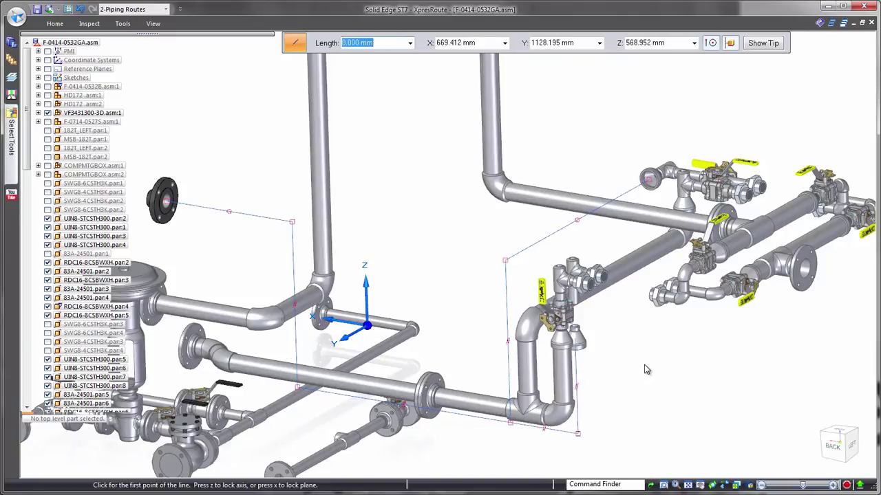
Step: Add a 91° angle between the path lines and a 600 mm vertical leg dimension
{"action": "key", "text": "ctrl+f"}
{"action": "key", "text": "Escape"}
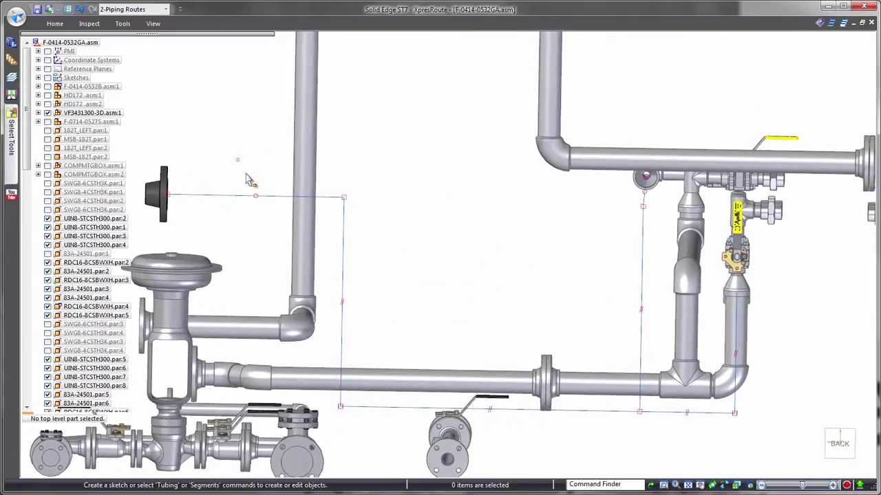
{"action": "left_click", "coordinate": [56, 25]}
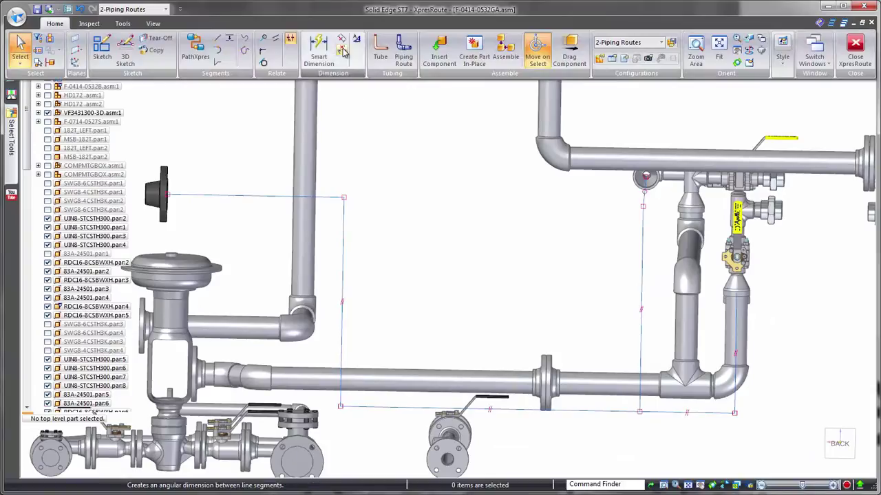
{"action": "left_click", "coordinate": [333, 54]}
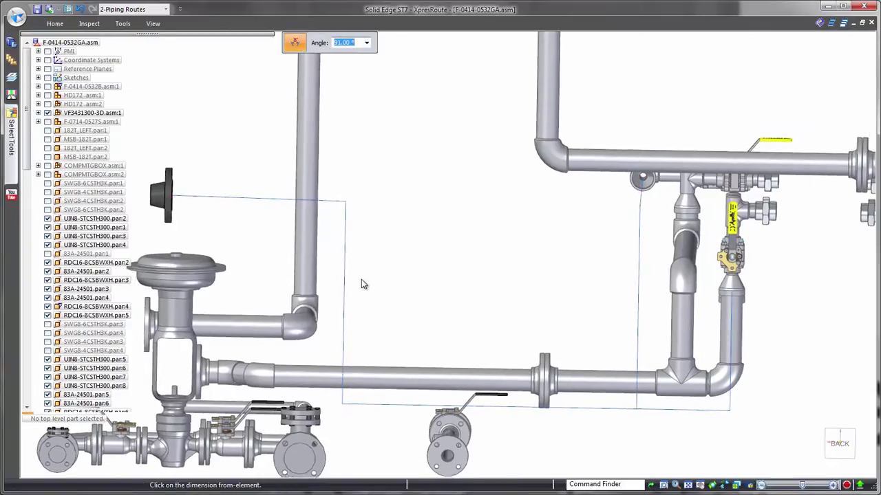
{"action": "middle_click_drag", "start_coordinate": [366, 281], "coordinate": [453, 204]}
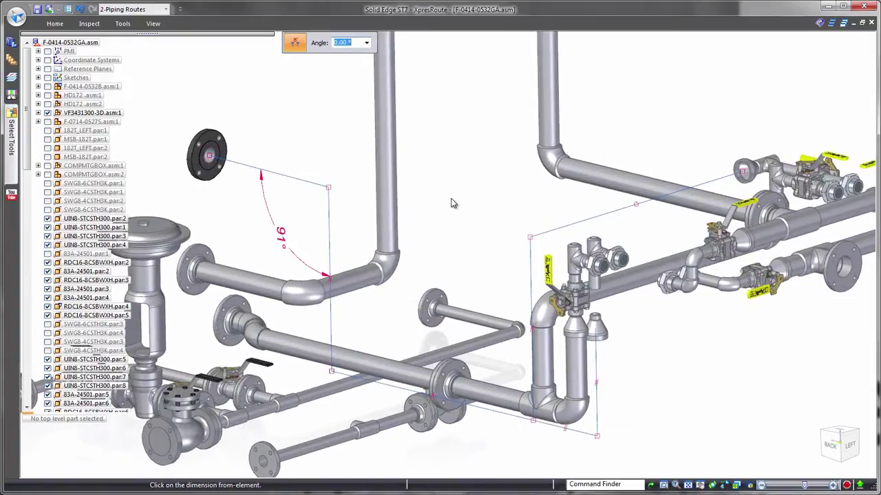
{"action": "left_click", "coordinate": [559, 245]}
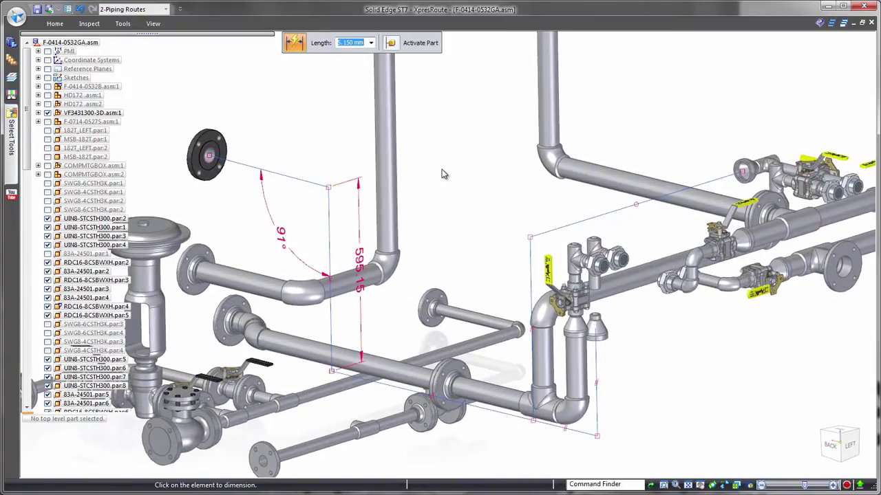
{"action": "middle_click_drag", "start_coordinate": [444, 174], "coordinate": [434, 176]}
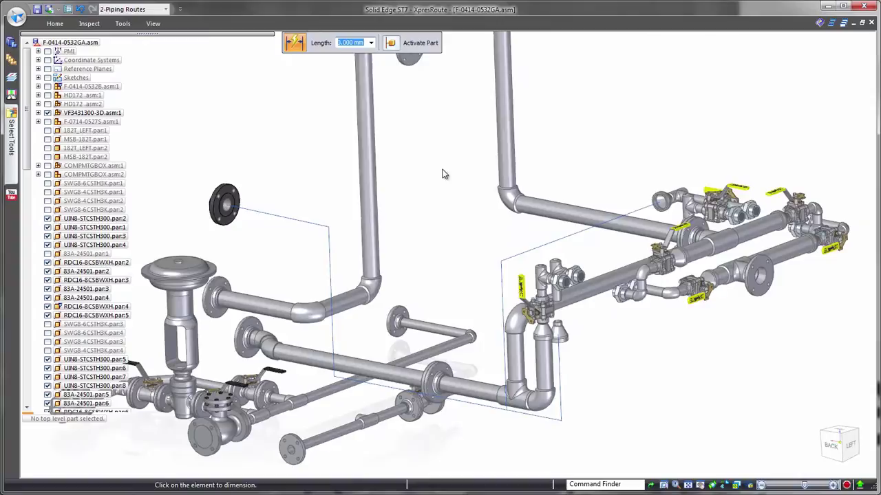
Step: Create Pipe_Route 22 along the path as 65 mm DIN pipe with butt-weld elbows
{"action": "right_click_drag", "start_coordinate": [433, 176], "coordinate": [432, 217]}
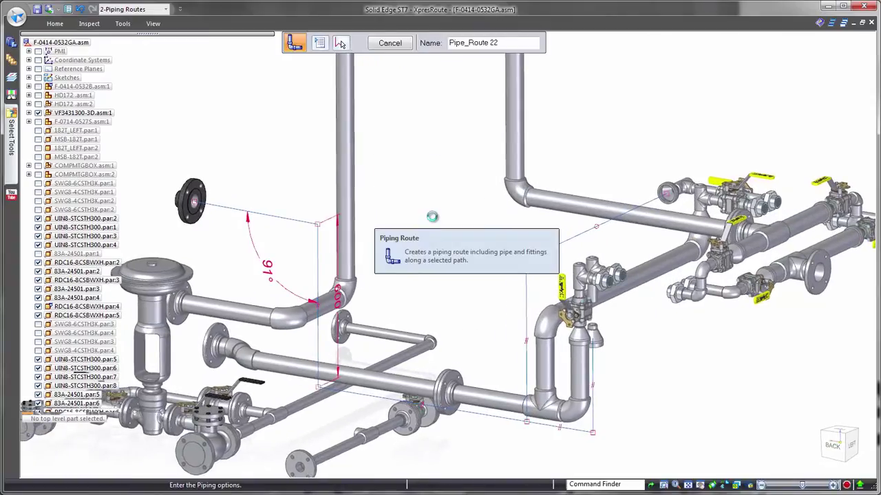
{"action": "left_click", "coordinate": [348, 110]}
{"action": "left_click", "coordinate": [324, 186]}
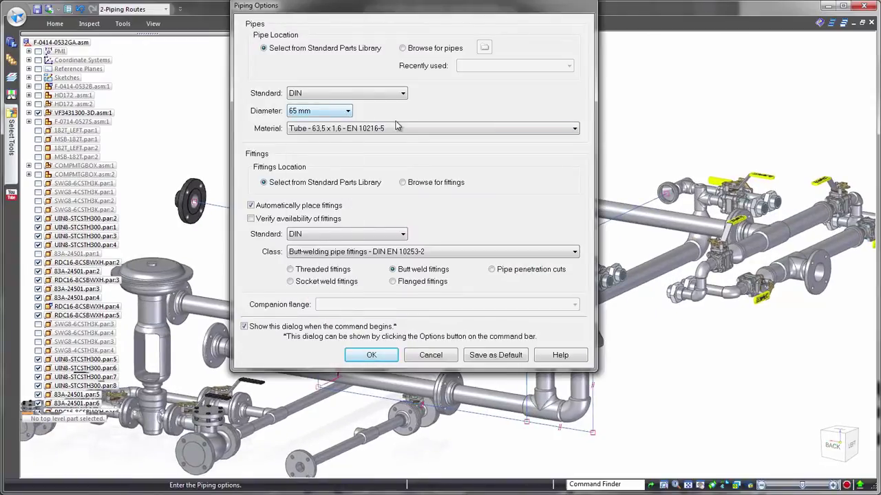
{"action": "left_click", "coordinate": [405, 130]}
{"action": "left_click", "coordinate": [371, 355]}
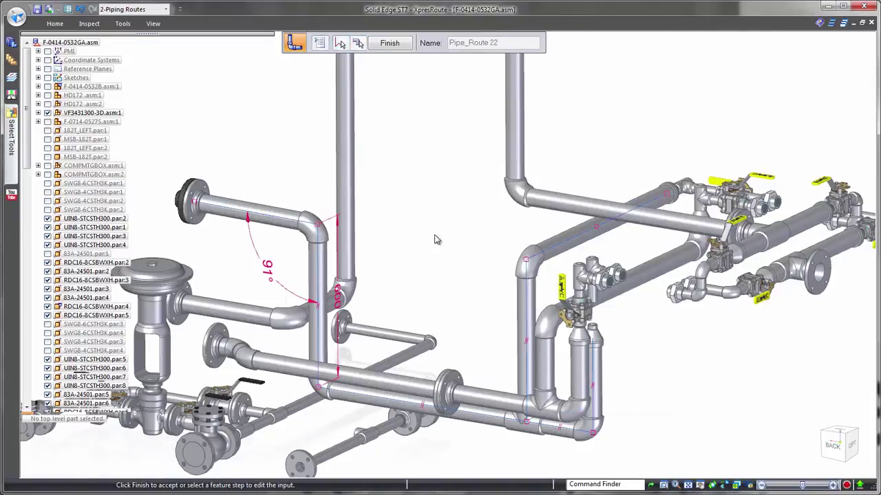
{"action": "right_click", "coordinate": [444, 220]}
{"action": "right_click", "coordinate": [446, 172]}
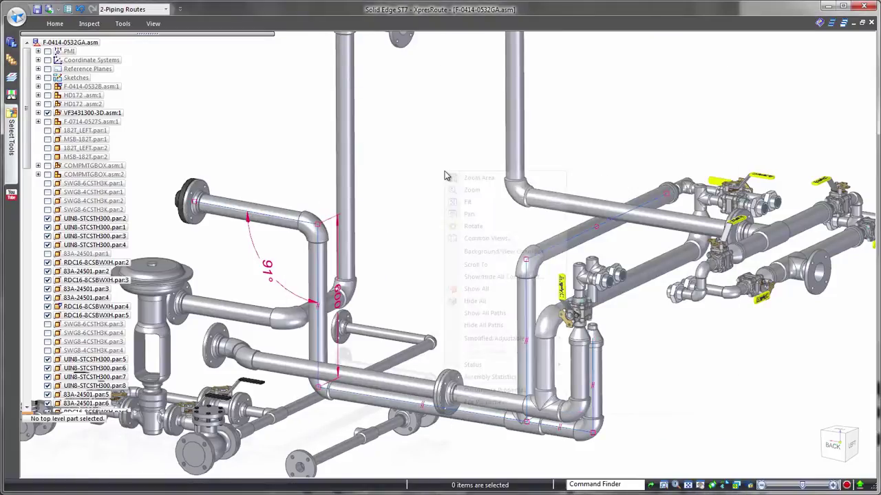
Step: Hide the route sketches and zoom into a right-side view of the column and valves
{"action": "left_click", "coordinate": [472, 309]}
{"action": "key", "text": "ctrl+r"}
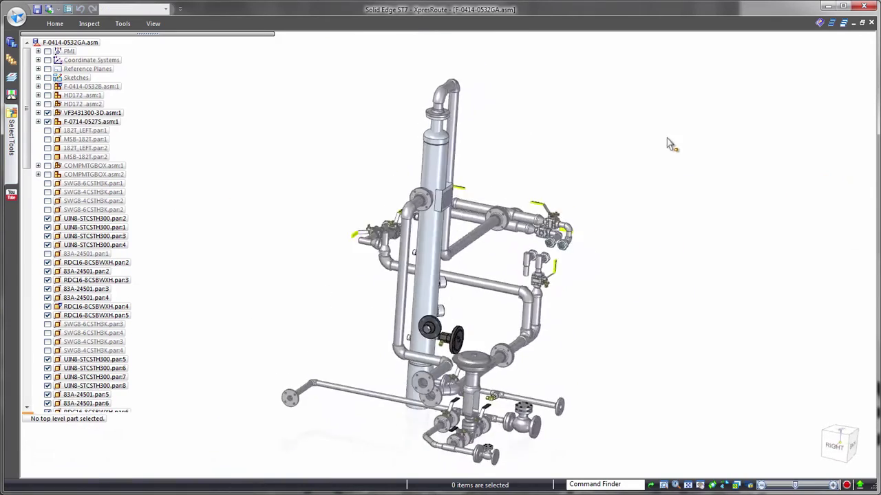
{"action": "scroll", "coordinate": [672, 147], "scroll_direction": "up", "scroll_amount": 5}
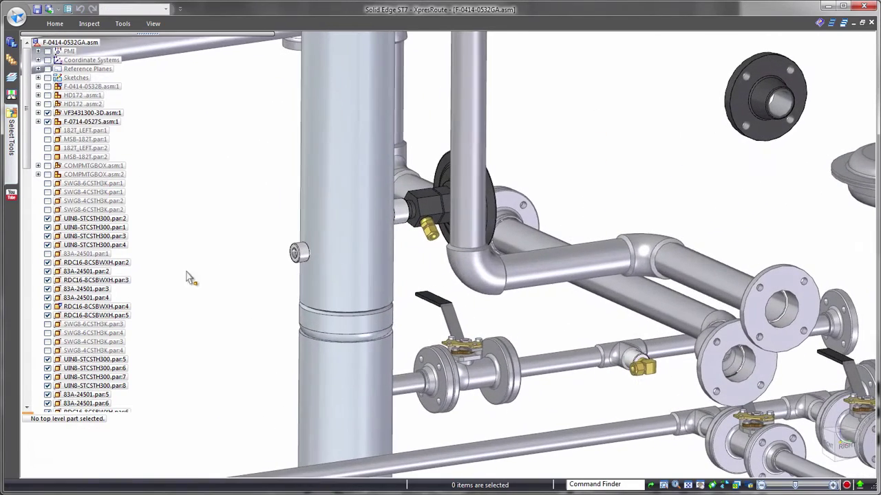
{"action": "left_click", "coordinate": [28, 285]}
{"action": "middle_click_drag", "start_coordinate": [589, 117], "coordinate": [566, 104]}
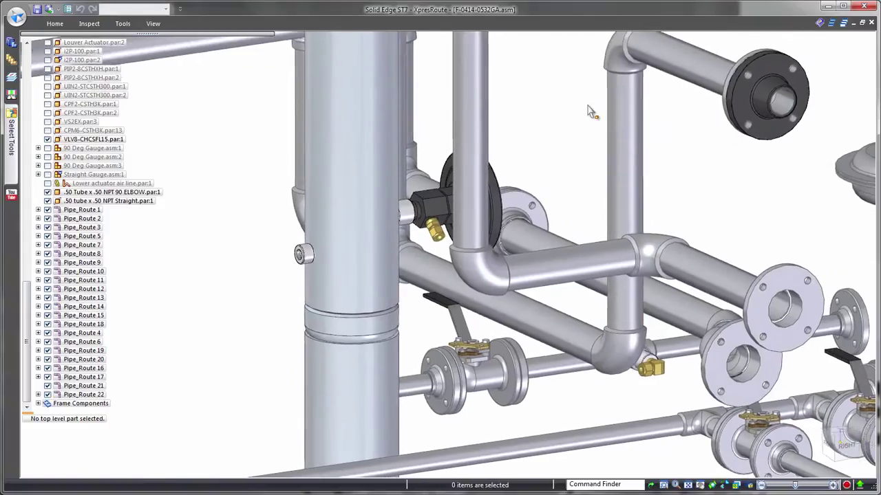
{"action": "scroll", "coordinate": [566, 103], "scroll_direction": "up", "scroll_amount": 3}
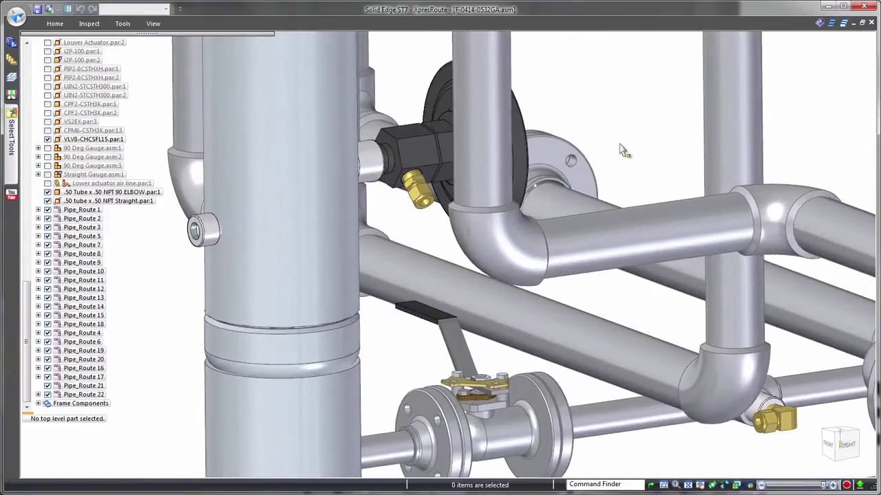
Step: Lay out a tube path from the brass fitting with a 150 mm port segment length
{"action": "right_click_drag", "start_coordinate": [623, 150], "coordinate": [653, 143]}
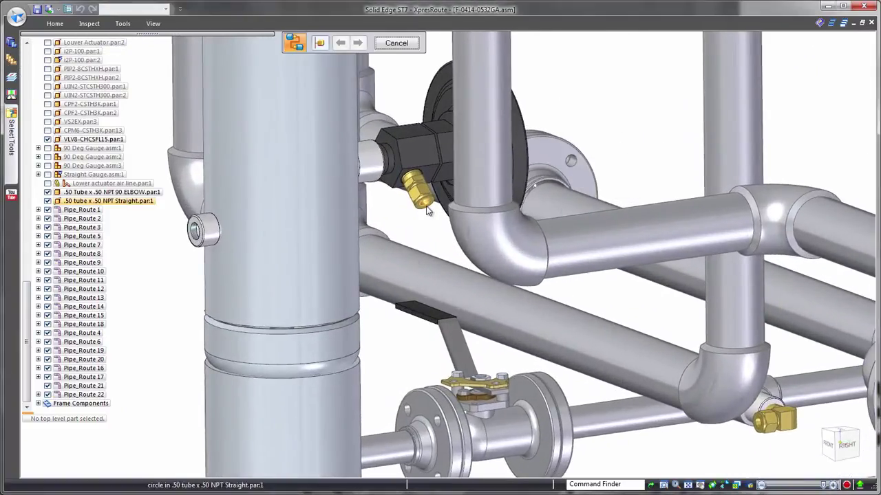
{"action": "left_click", "coordinate": [427, 211]}
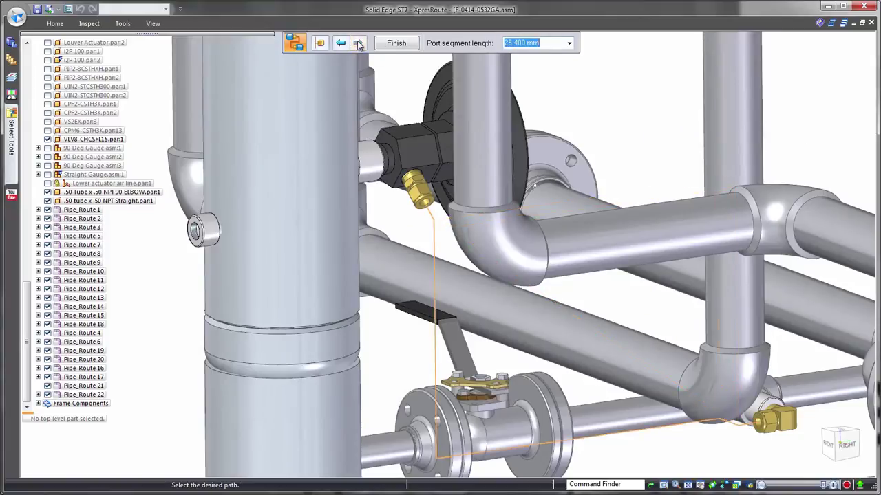
{"action": "left_click", "coordinate": [557, 73]}
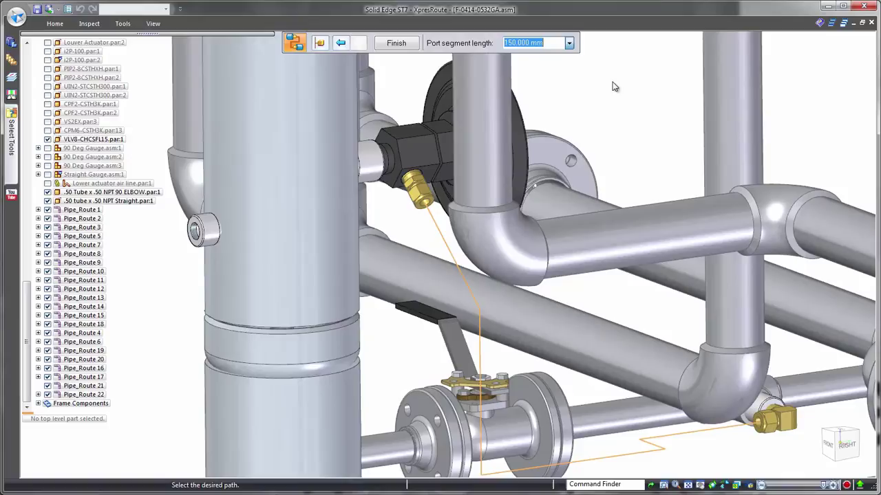
{"action": "right_click", "coordinate": [628, 91]}
{"action": "mouse_move", "coordinate": [627, 91]}
{"action": "middle_mouse_down"}
{"action": "mouse_move", "coordinate": [612, 124]}
{"action": "mouse_move", "coordinate": [604, 104]}
{"action": "middle_mouse_up"}
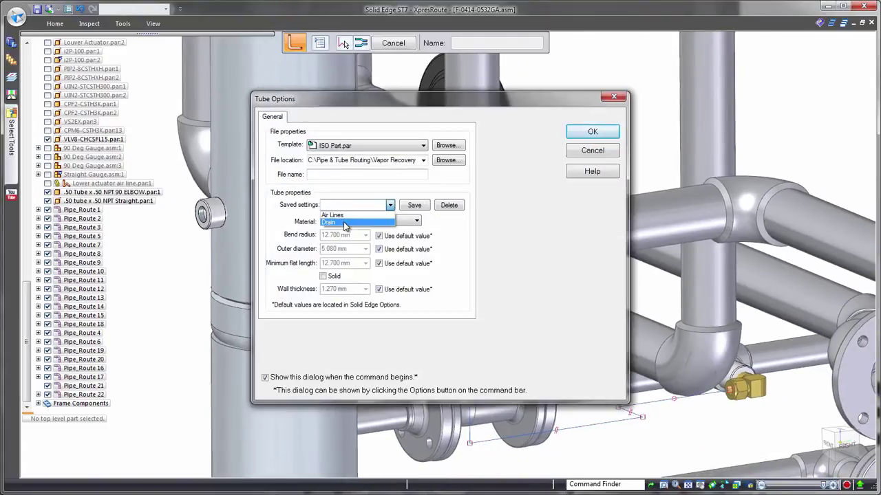
Step: Create the Center Tower drain tube along the fitting-to-fitting path using the saved Drain settings
{"action": "left_click", "coordinate": [346, 223]}
{"action": "left_click", "coordinate": [416, 221]}
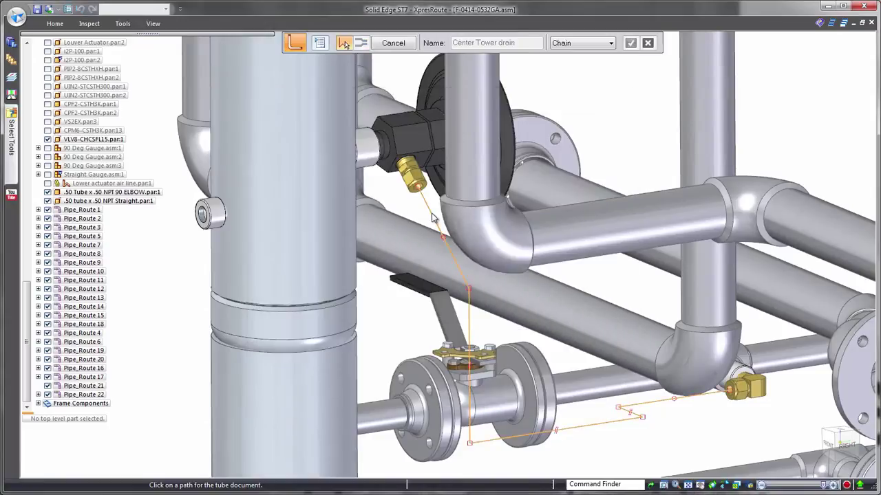
{"action": "right_click", "coordinate": [615, 131]}
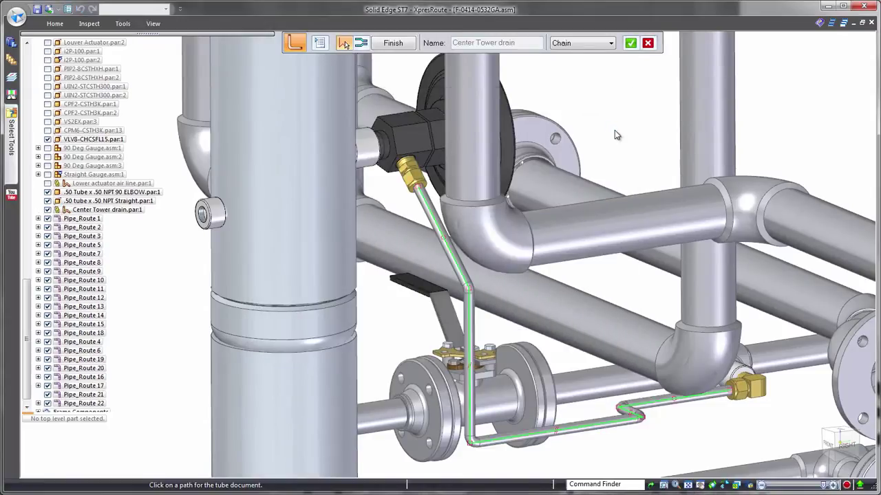
Step: Extend the drain tube's first end by 10 mm
{"action": "scroll", "coordinate": [515, 196], "scroll_direction": "up", "scroll_amount": 5}
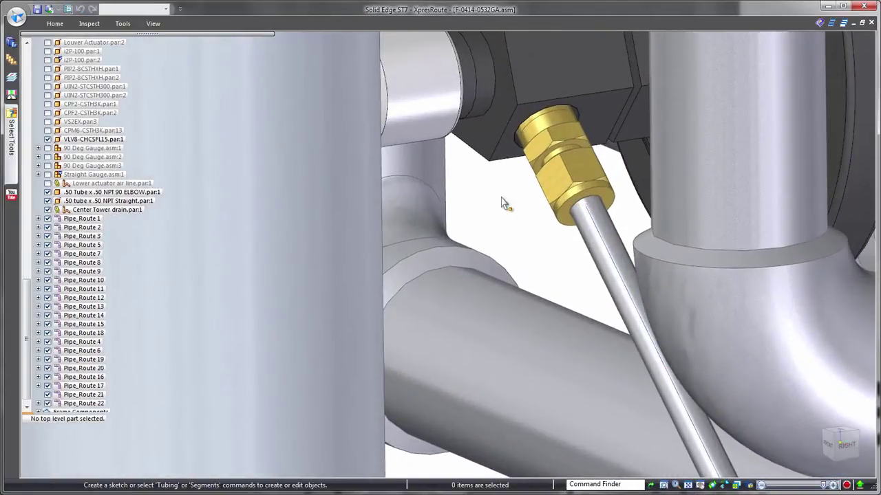
{"action": "left_click", "coordinate": [649, 299]}
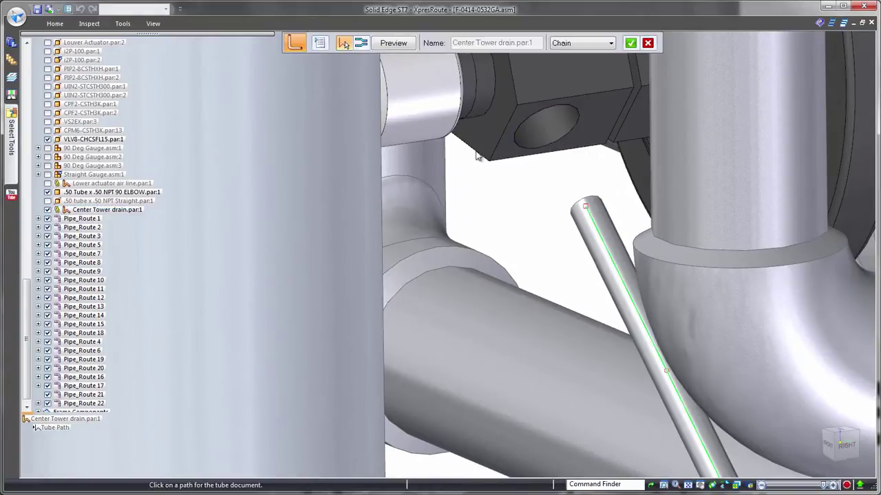
{"action": "type", "text": "10"}
{"action": "key", "text": "Return"}
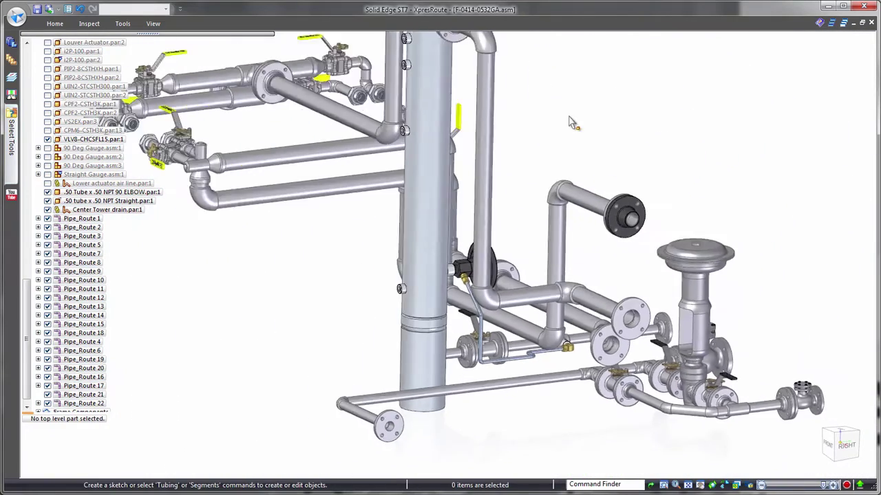
Step: Fit the assembly in view and apply the 4-Actuator Cylinders configuration
{"action": "right_click", "coordinate": [576, 134]}
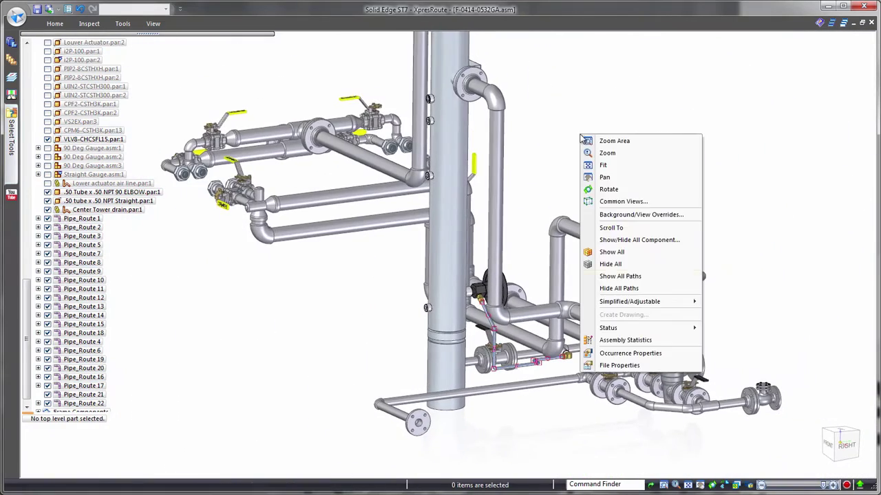
{"action": "left_click", "coordinate": [719, 142]}
{"action": "left_click", "coordinate": [165, 8]}
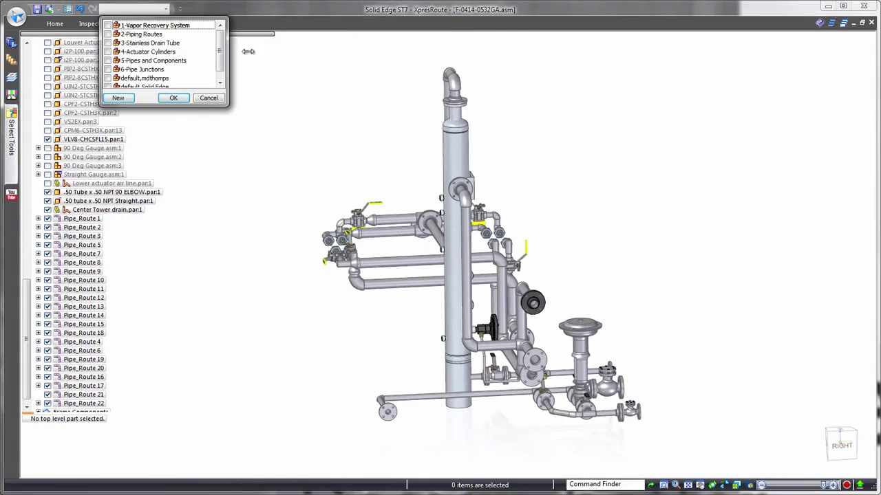
{"action": "left_click", "coordinate": [175, 97]}
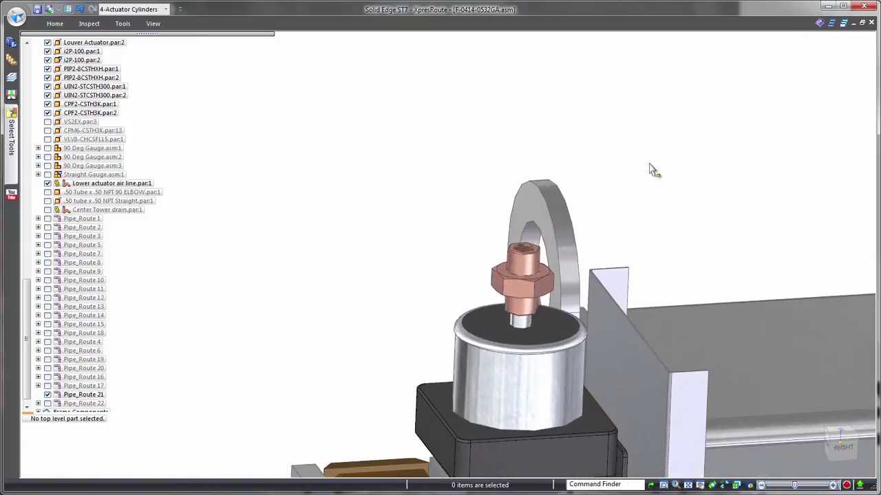
Step: Draw a 1075 mm Keypoint Curve path starting at the upper actuator fitting
{"action": "right_click", "coordinate": [651, 165]}
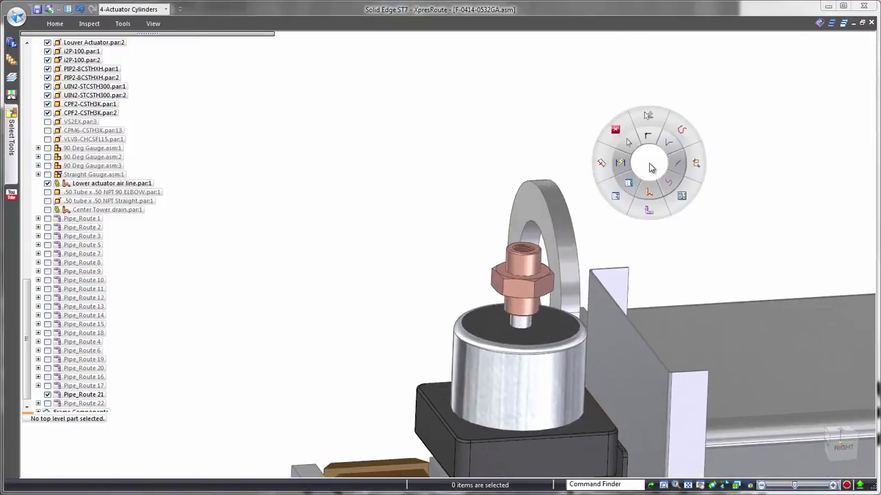
{"action": "left_click", "coordinate": [683, 131]}
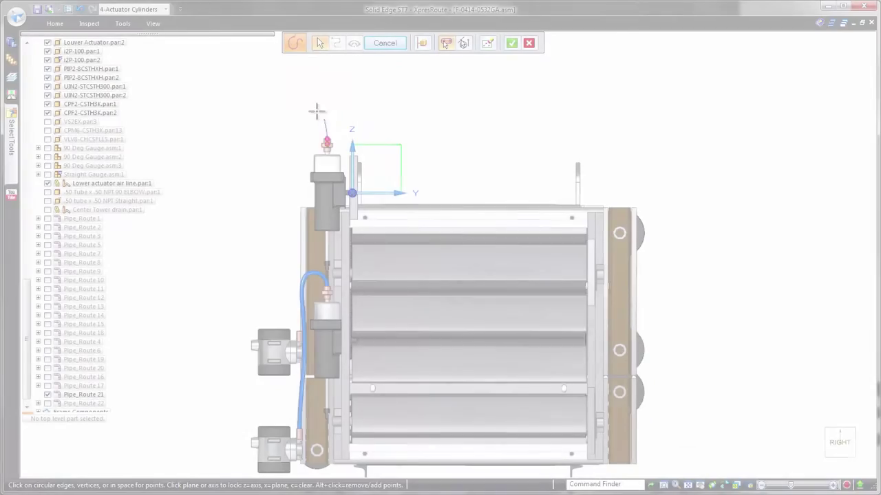
{"action": "left_click", "coordinate": [324, 118]}
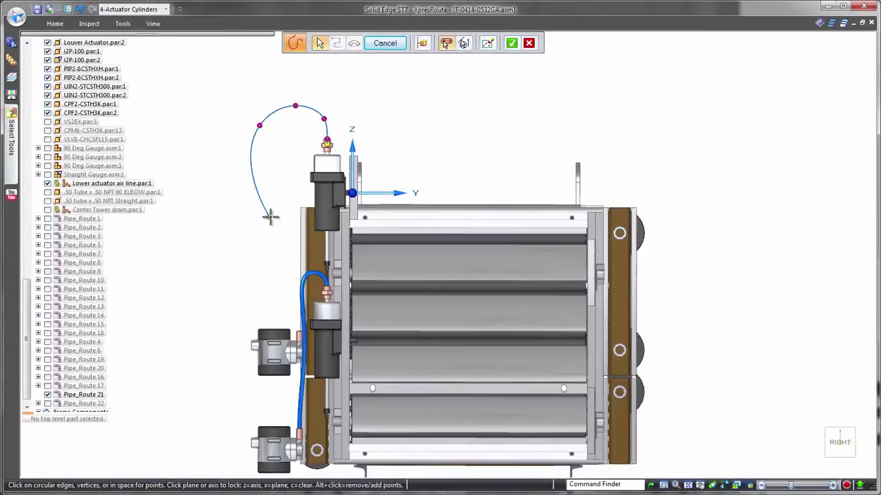
{"action": "scroll", "coordinate": [272, 219], "scroll_direction": "up", "scroll_amount": 2}
{"action": "scroll", "coordinate": [281, 230], "scroll_direction": "up", "scroll_amount": 3}
{"action": "scroll", "coordinate": [289, 214], "scroll_direction": "up", "scroll_amount": 3}
{"action": "scroll", "coordinate": [413, 289], "scroll_direction": "up", "scroll_amount": 2}
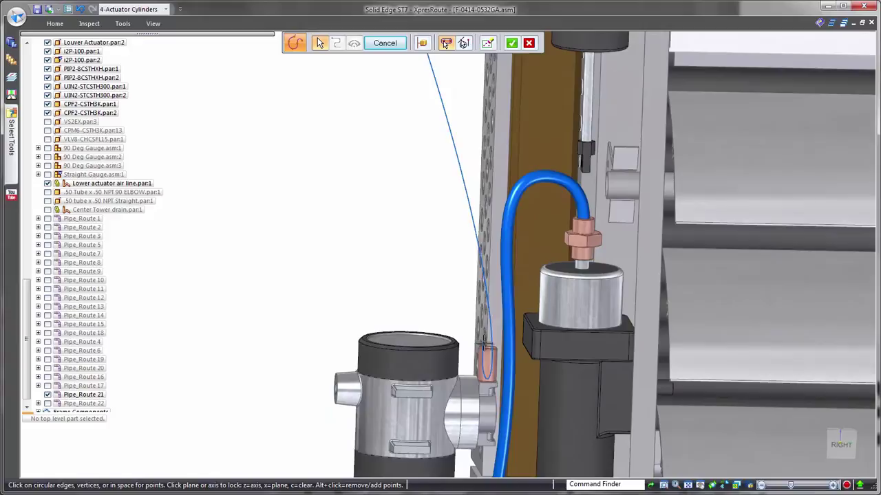
{"action": "right_click", "coordinate": [249, 200]}
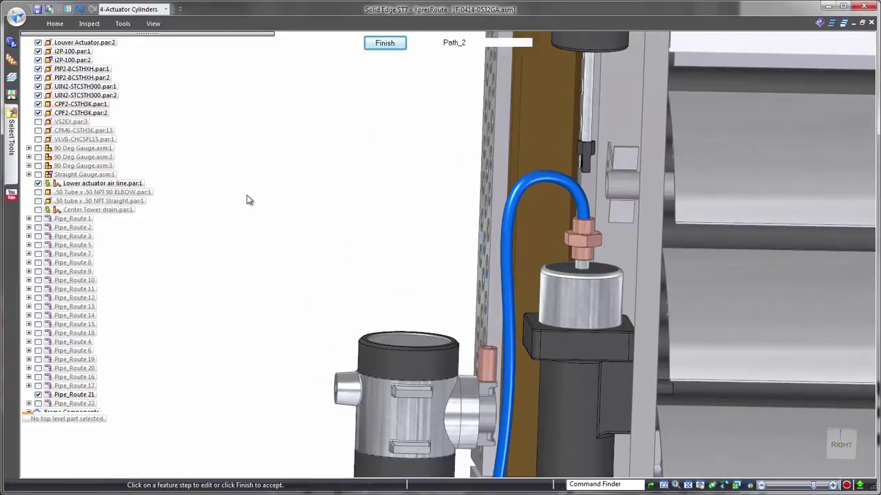
{"action": "scroll", "coordinate": [260, 195], "scroll_direction": "down", "scroll_amount": 3}
{"action": "scroll", "coordinate": [258, 201], "scroll_direction": "down", "scroll_amount": 2}
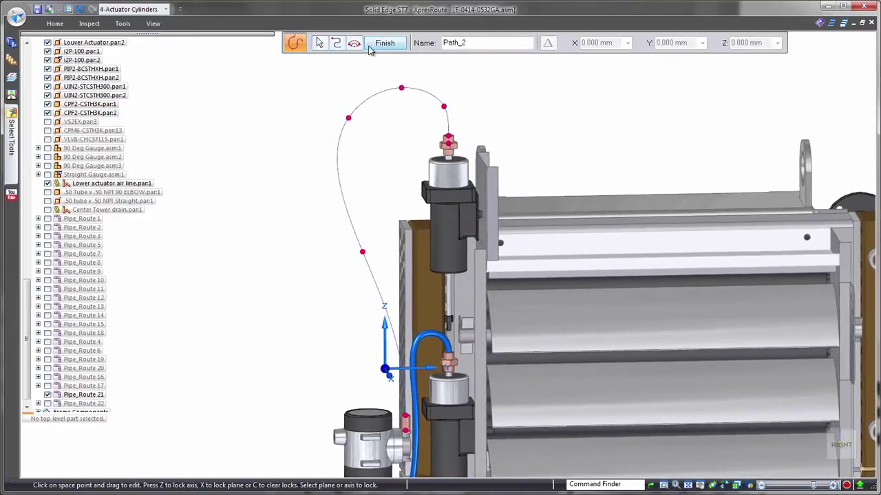
{"action": "left_click", "coordinate": [371, 43]}
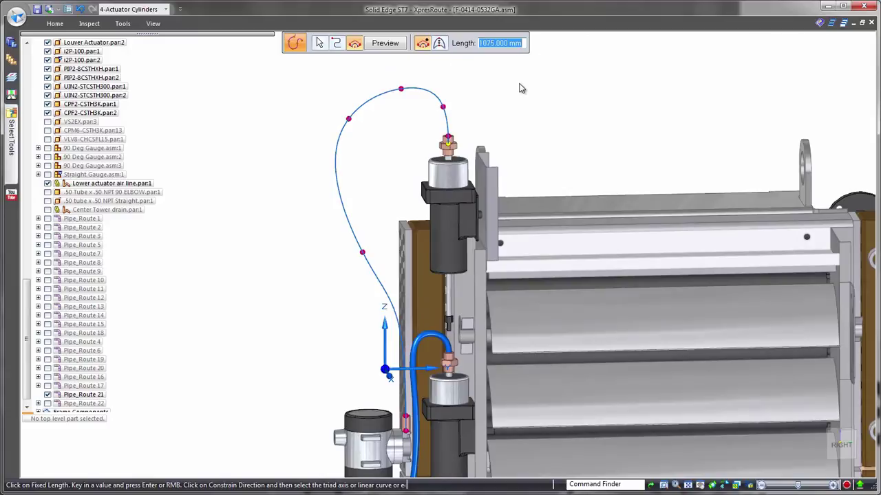
{"action": "right_click", "coordinate": [671, 116]}
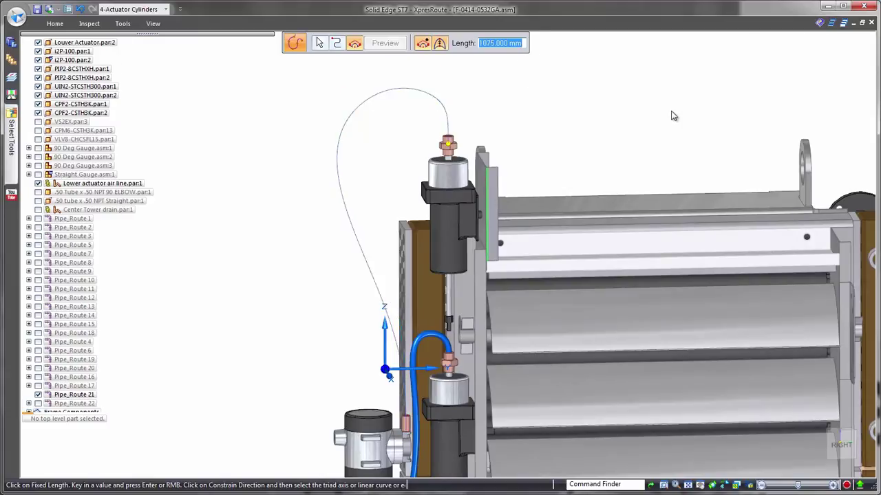
Step: Build the Upper Air Line tube along the new 1075 mm path
{"action": "scroll", "coordinate": [564, 126], "scroll_direction": "down", "scroll_amount": 5}
{"action": "scroll", "coordinate": [612, 126], "scroll_direction": "up", "scroll_amount": 2}
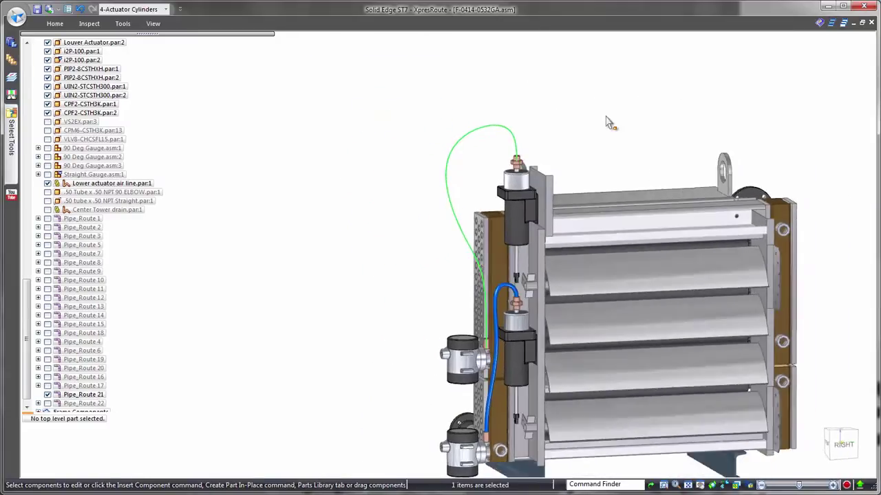
{"action": "scroll", "coordinate": [621, 131], "scroll_direction": "up", "scroll_amount": 2}
{"action": "right_click_drag", "start_coordinate": [618, 123], "coordinate": [619, 156]}
{"action": "left_click", "coordinate": [620, 155]}
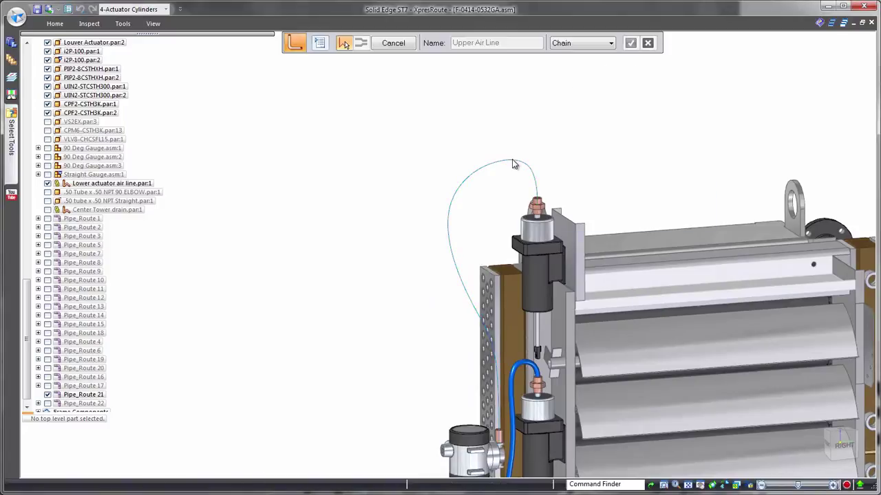
{"action": "left_click", "coordinate": [513, 164]}
{"action": "right_click", "coordinate": [619, 121]}
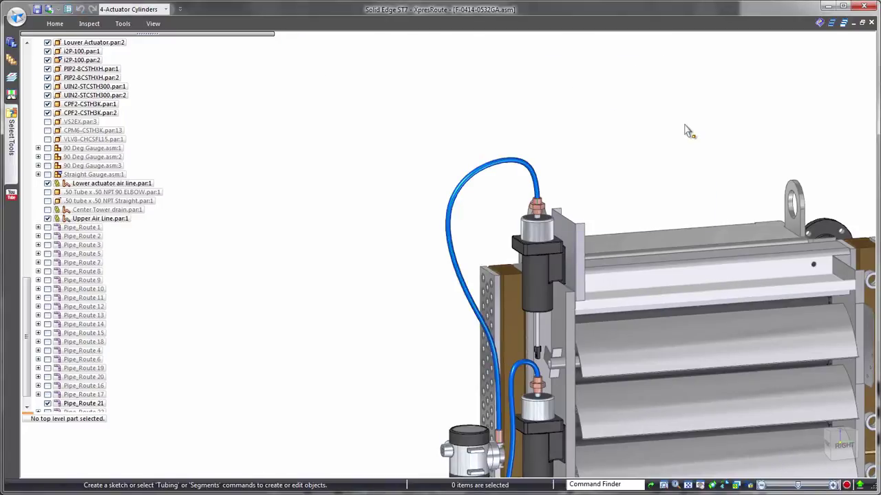
{"action": "left_click", "coordinate": [505, 464]}
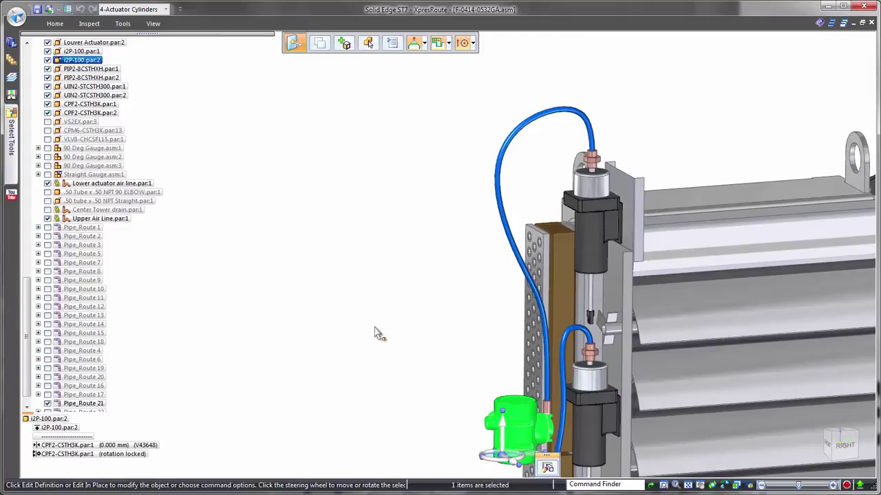
Step: Reposition the side-mounted cylinder and fitting along the louver frame so the air tube follows
{"action": "left_click", "coordinate": [501, 425]}
{"action": "left_click", "coordinate": [443, 389]}
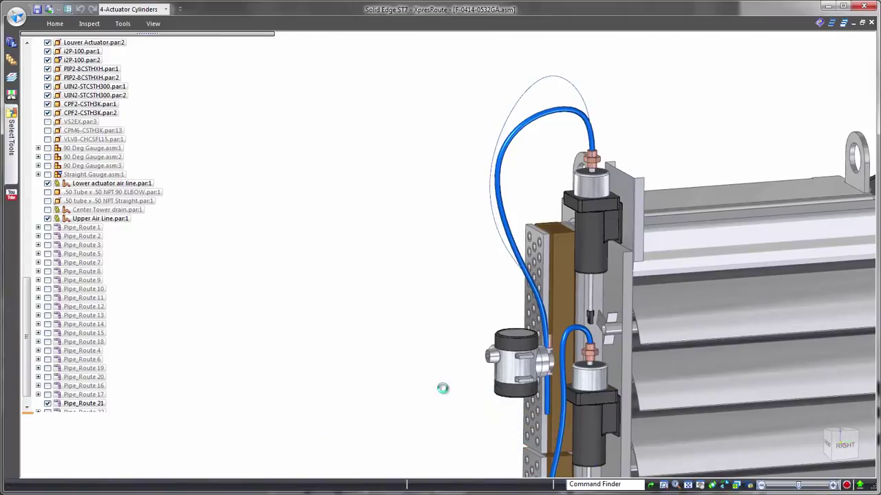
{"action": "left_click", "coordinate": [504, 391]}
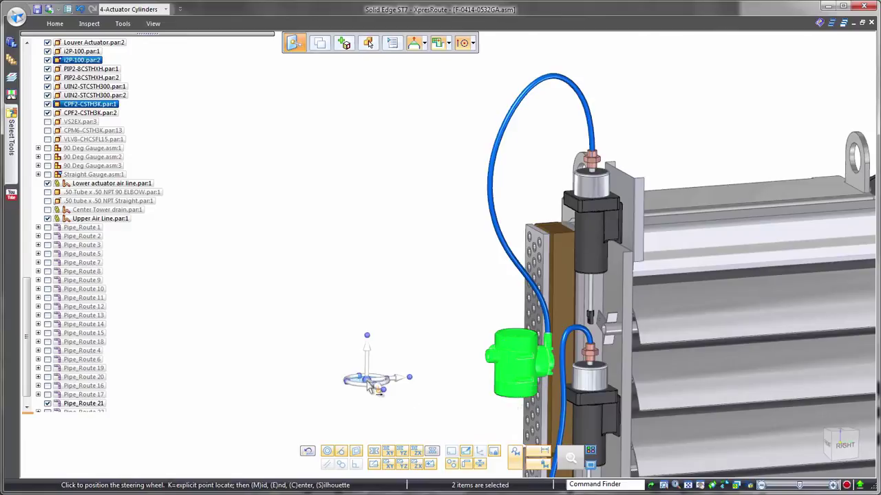
{"action": "left_click", "coordinate": [364, 377]}
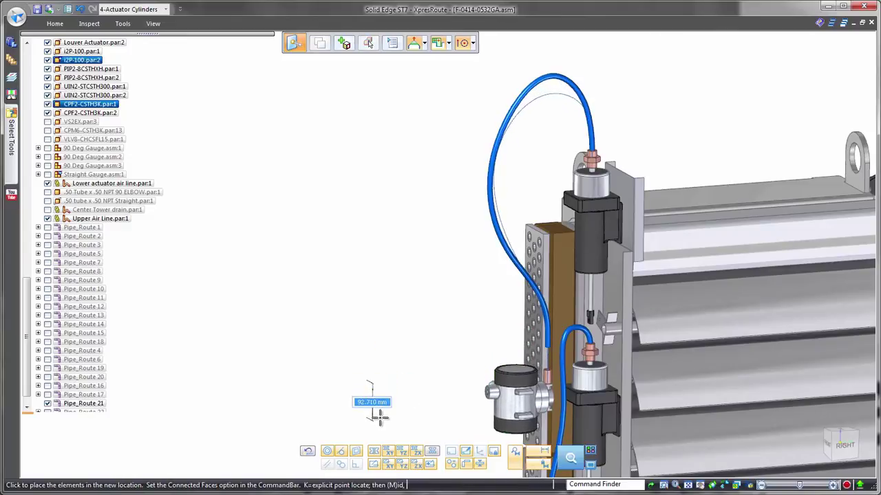
{"action": "left_click", "coordinate": [378, 412]}
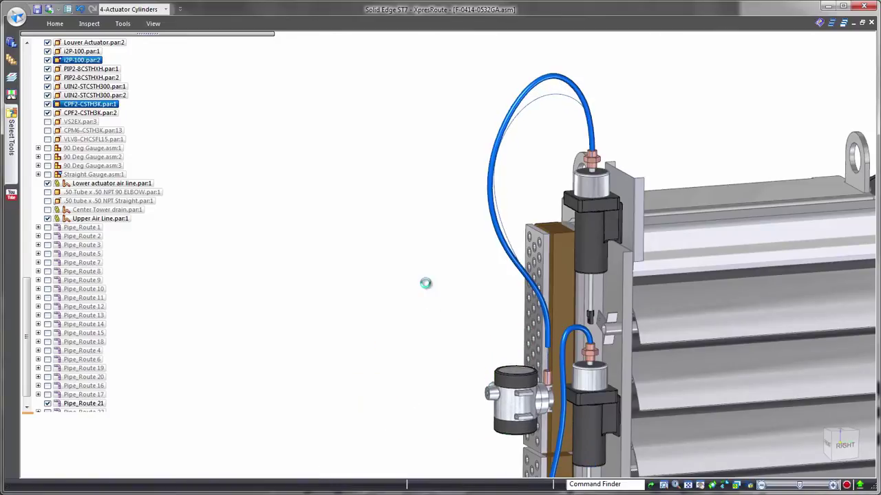
{"action": "left_click", "coordinate": [392, 266]}
{"action": "key", "text": "ctrl+f"}
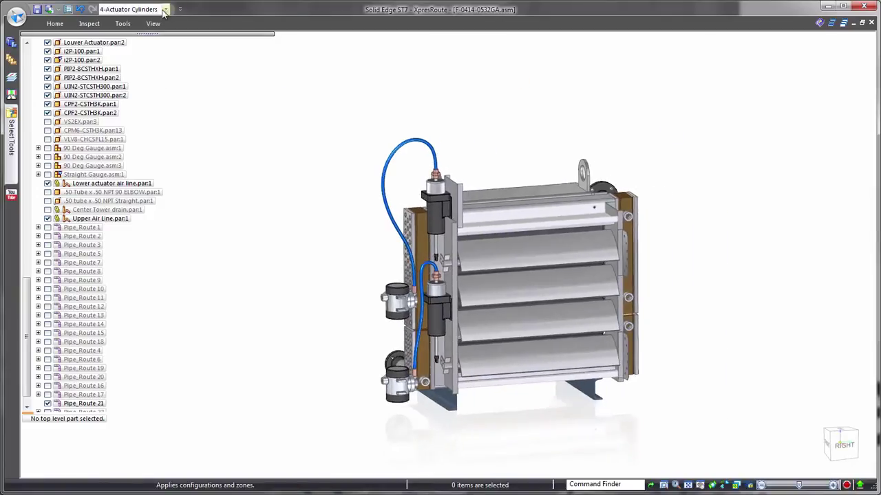
Step: Apply the 5-Pipes and Components configuration and hide the air line
{"action": "left_click", "coordinate": [165, 10]}
{"action": "left_click", "coordinate": [178, 100]}
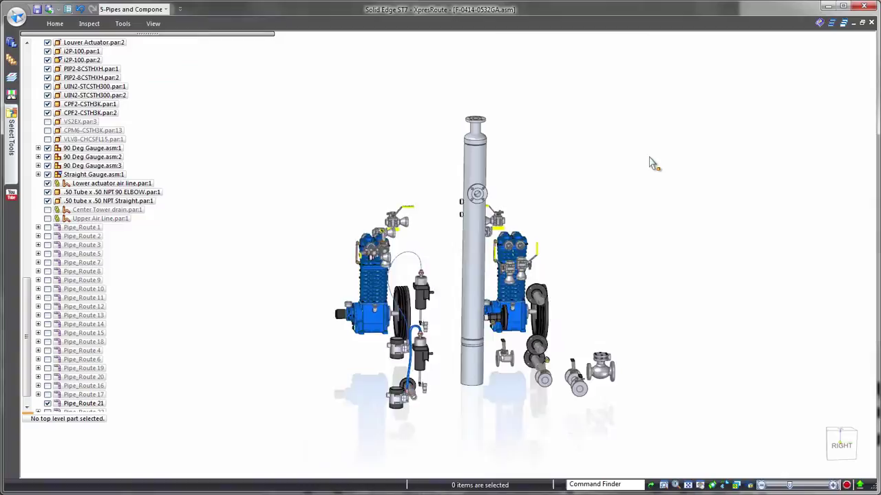
{"action": "right_click", "coordinate": [359, 203]}
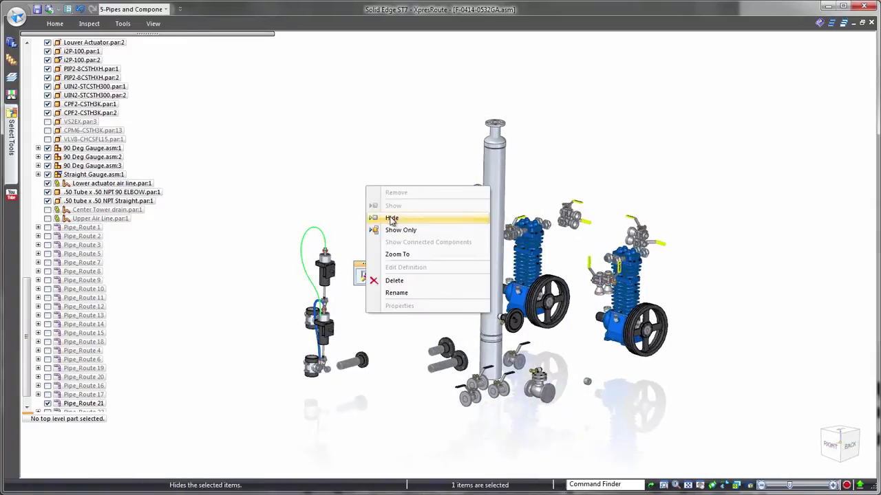
{"action": "left_click", "coordinate": [389, 216]}
Step: Edit the All Pipes query and select its pipes to display them as centerlines
{"action": "left_click", "coordinate": [11, 136]}
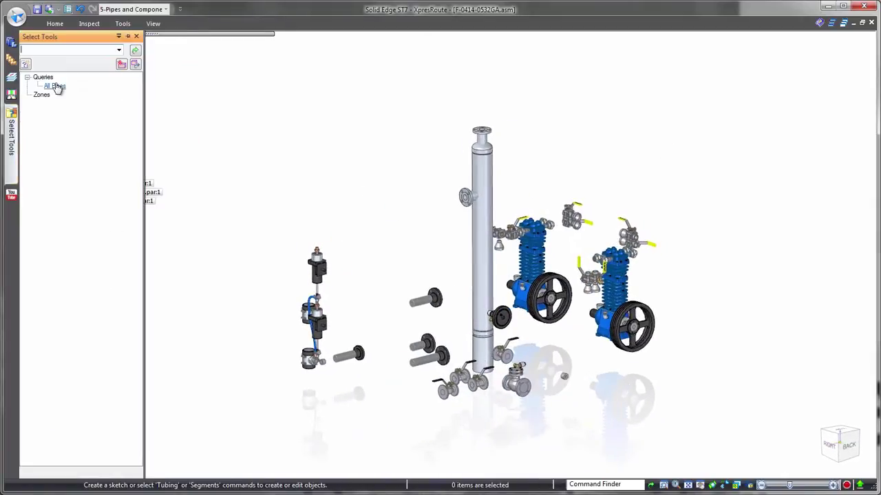
{"action": "left_click", "coordinate": [80, 115]}
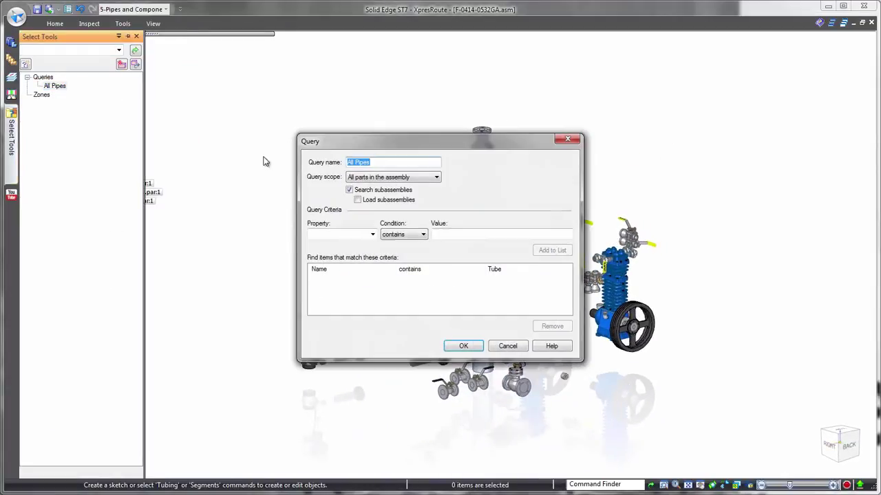
{"action": "left_click", "coordinate": [457, 346]}
{"action": "left_click", "coordinate": [57, 86]}
{"action": "right_click", "coordinate": [644, 102]}
{"action": "left_click", "coordinate": [684, 147]}
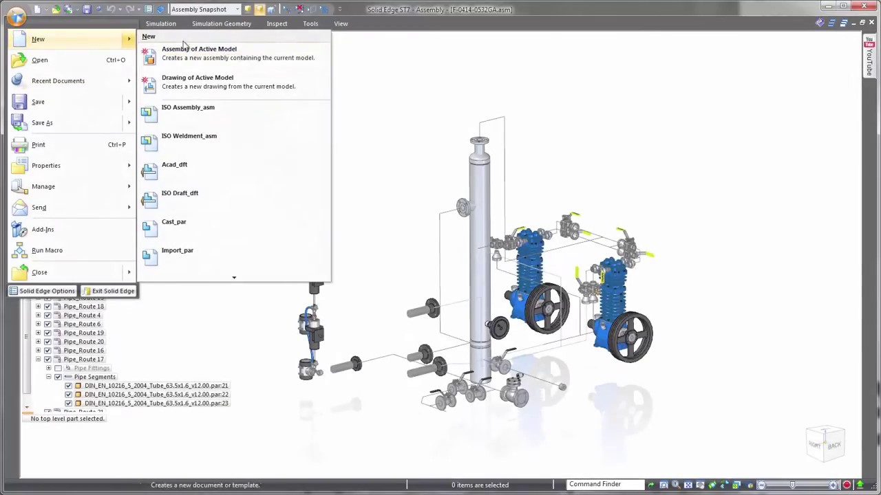
Step: Create a draft and place a front view using the Assembly Snapshot model view
{"action": "left_click", "coordinate": [428, 271]}
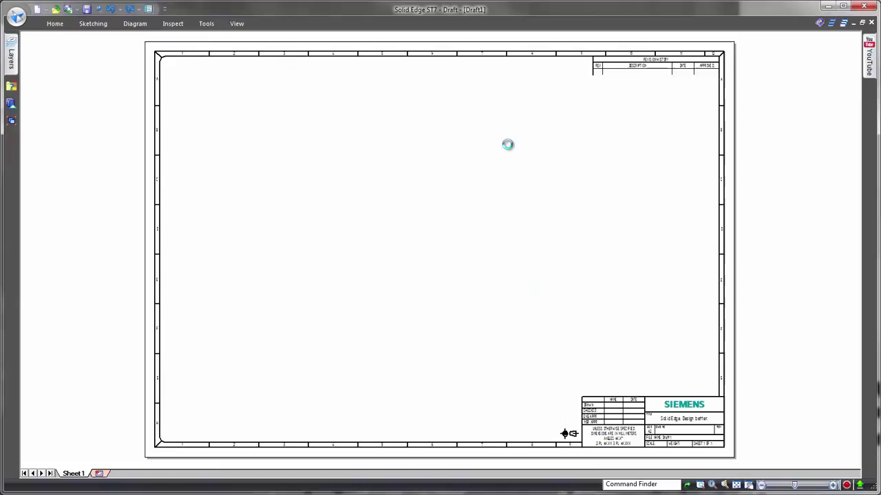
{"action": "left_click", "coordinate": [593, 43]}
{"action": "left_click", "coordinate": [605, 58]}
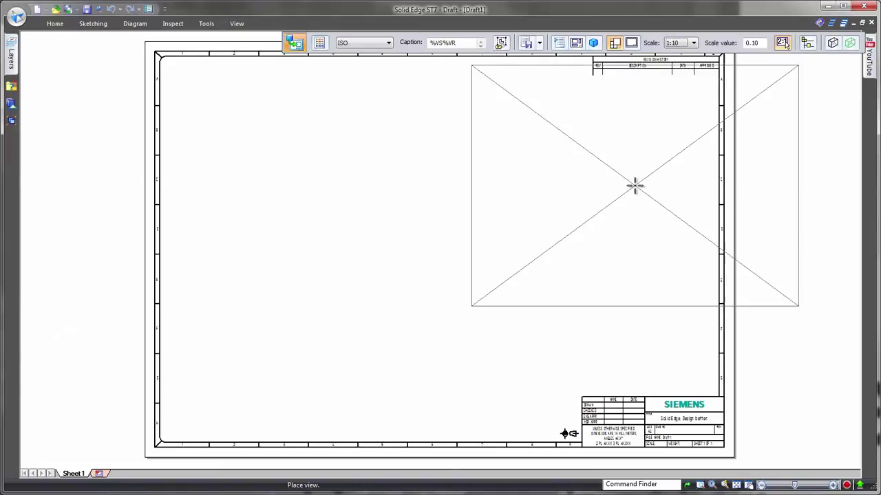
{"action": "left_click", "coordinate": [807, 43]}
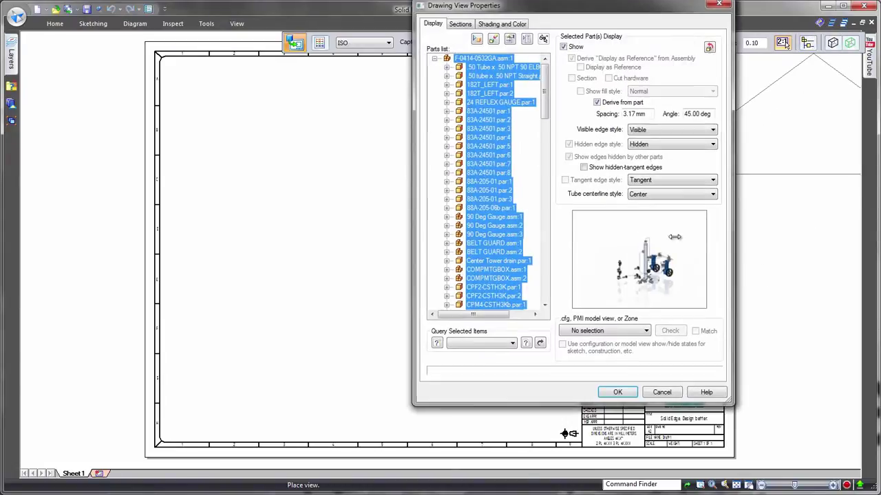
{"action": "left_click", "coordinate": [605, 331]}
{"action": "left_click", "coordinate": [571, 351]}
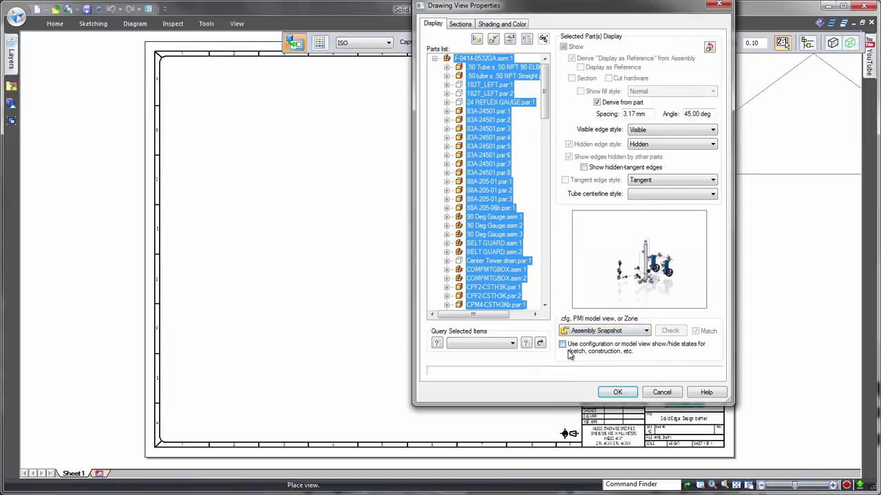
{"action": "left_click", "coordinate": [617, 392]}
Step: Finish placing the view and dimension the column-top (268.23) and side-outlet (244.48) pipe offsets
{"action": "left_click", "coordinate": [448, 206]}
{"action": "right_click", "coordinate": [791, 261]}
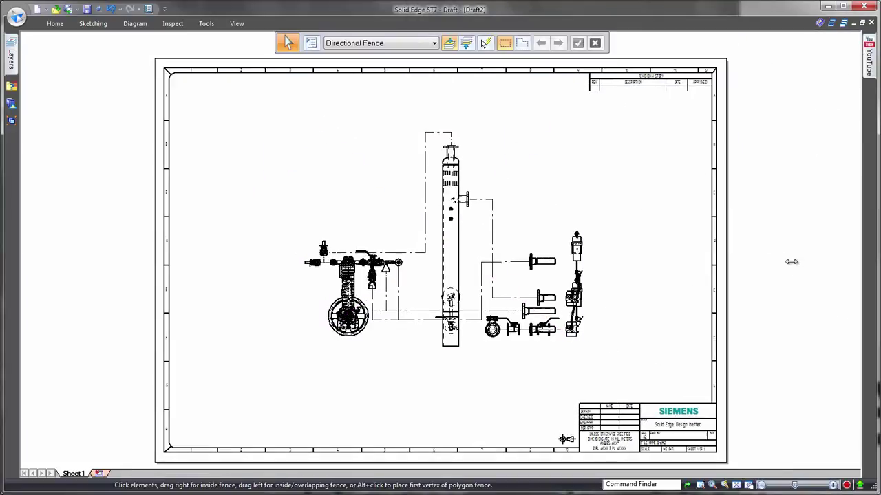
{"action": "scroll", "coordinate": [606, 199], "scroll_direction": "up", "scroll_amount": 3}
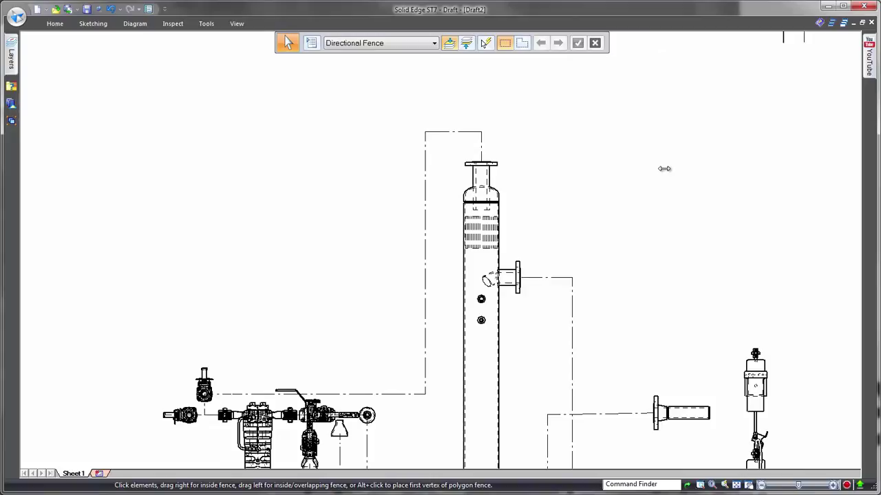
{"action": "right_click_drag", "start_coordinate": [662, 167], "coordinate": [643, 172]}
{"action": "left_click", "coordinate": [641, 171]}
{"action": "left_click", "coordinate": [449, 112]}
{"action": "left_click", "coordinate": [560, 276]}
{"action": "left_click", "coordinate": [537, 236]}
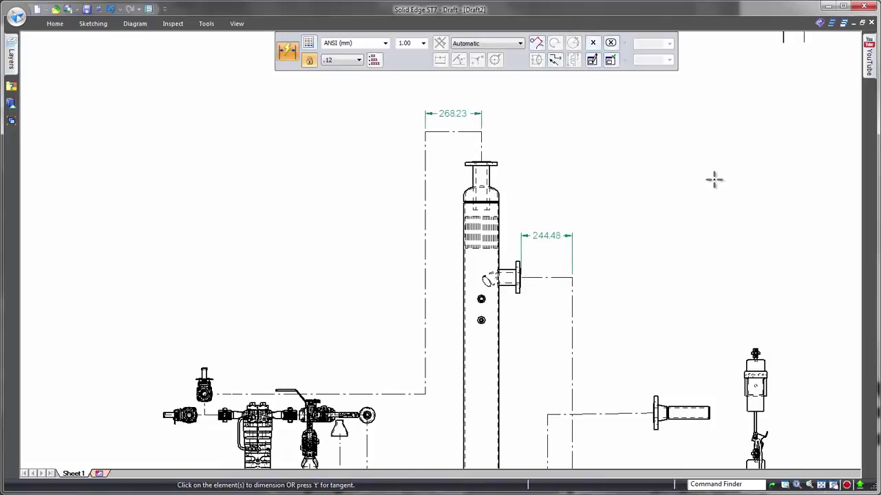
Step: Add stacked horizontal dimensions from the left valve (249.89 out to 1053.16), then add a blank Sheet2
{"action": "scroll", "coordinate": [714, 179], "scroll_direction": "down", "scroll_amount": 2}
{"action": "scroll", "coordinate": [714, 179], "scroll_direction": "up", "scroll_amount": 1}
{"action": "right_click_drag", "start_coordinate": [743, 168], "coordinate": [722, 182]}
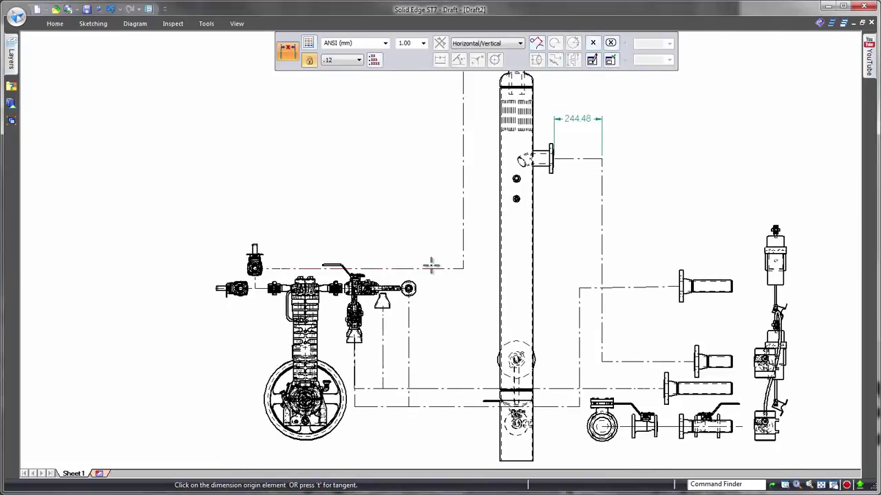
{"action": "left_click", "coordinate": [305, 421]}
{"action": "left_click", "coordinate": [254, 253]}
{"action": "left_click", "coordinate": [313, 223]}
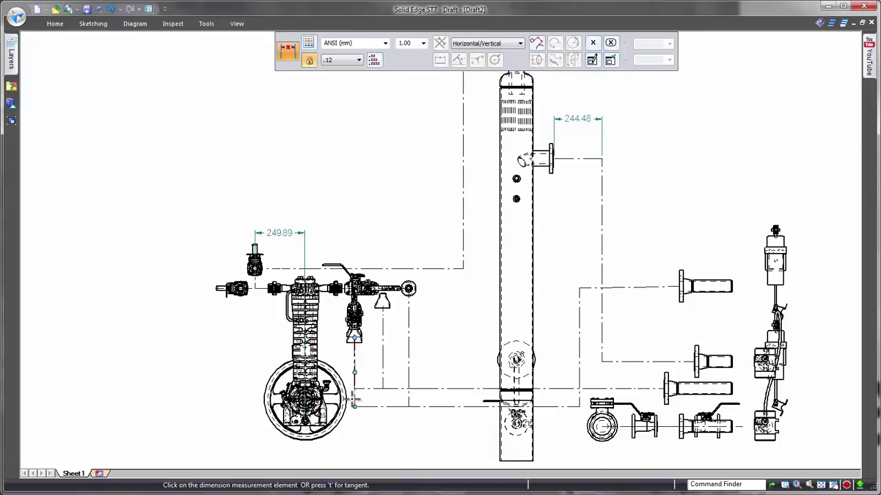
{"action": "left_click", "coordinate": [463, 265]}
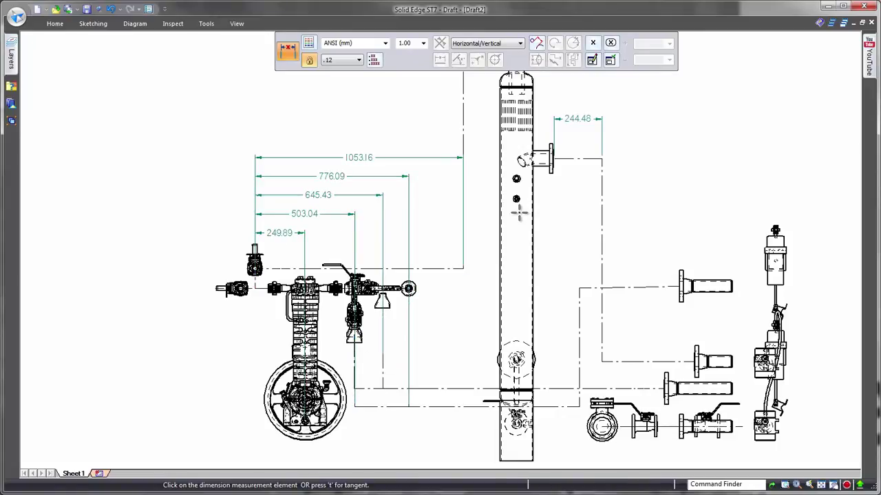
{"action": "key", "text": "ctrl+shift+f"}
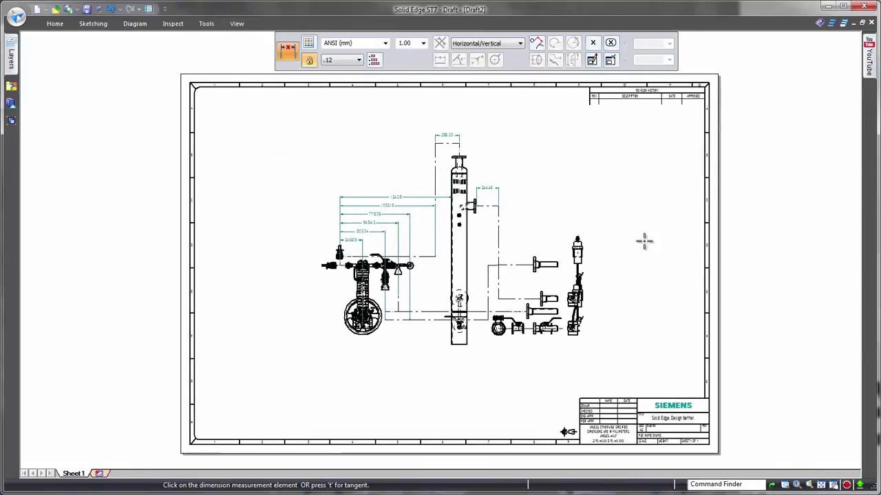
{"action": "left_click", "coordinate": [99, 474]}
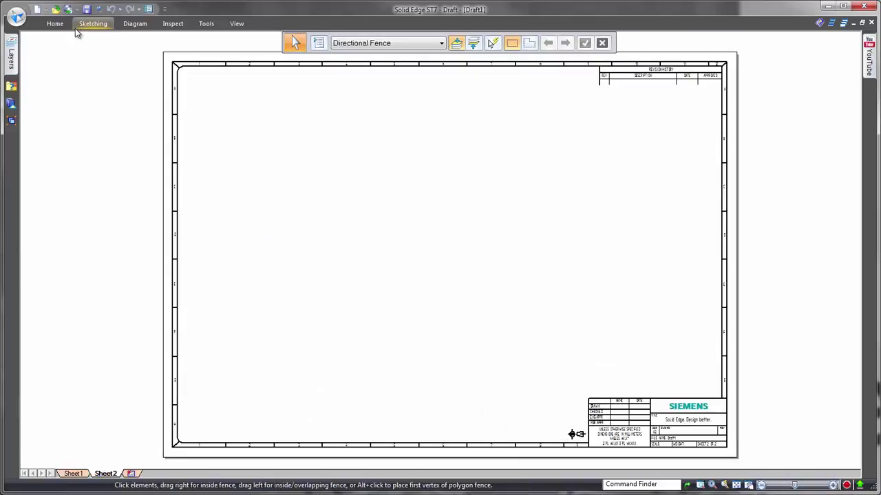
Step: Start a drawing view of the pipe assembly and choose its model view in Drawing View Properties
{"action": "left_click", "coordinate": [55, 24]}
{"action": "left_click", "coordinate": [113, 55]}
{"action": "left_click", "coordinate": [452, 388]}
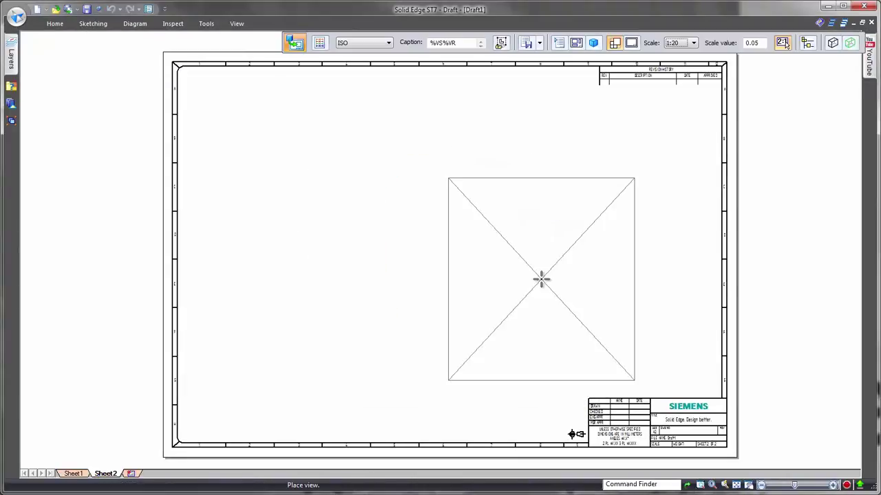
{"action": "left_click", "coordinate": [807, 43]}
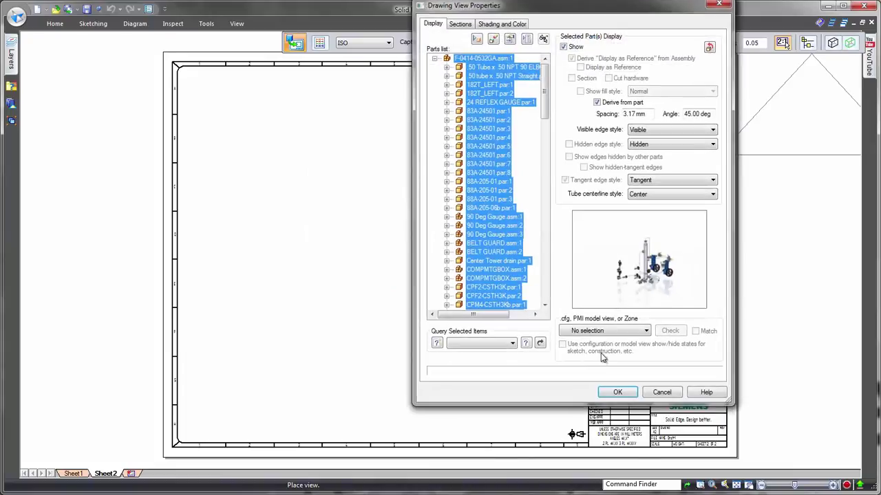
{"action": "left_click", "coordinate": [647, 331]}
{"action": "left_click", "coordinate": [591, 378]}
{"action": "left_click", "coordinate": [617, 393]}
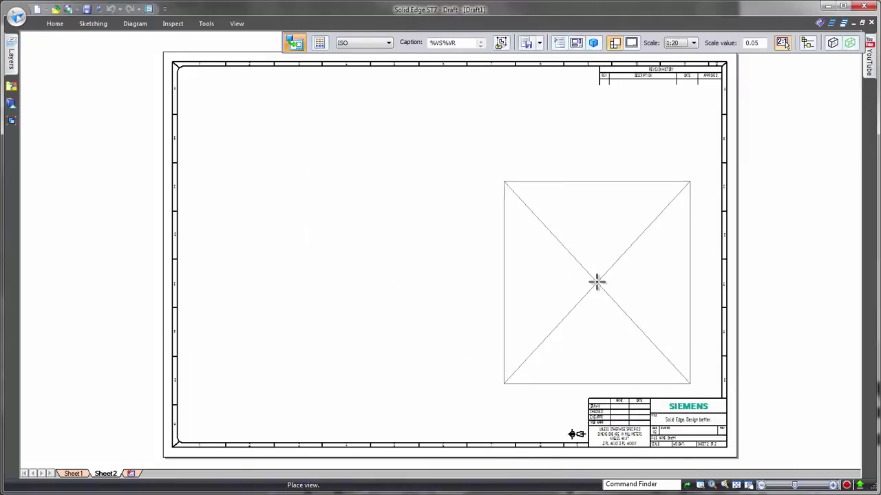
Step: Place the pictorial view on Sheet2 and update it to show the shaded pipes
{"action": "left_click", "coordinate": [560, 255]}
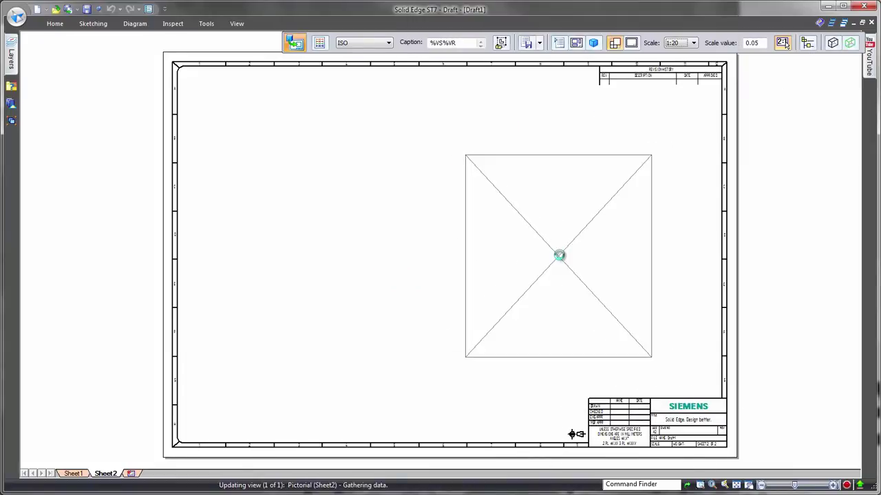
{"action": "right_click", "coordinate": [652, 122]}
{"action": "left_click", "coordinate": [702, 241]}
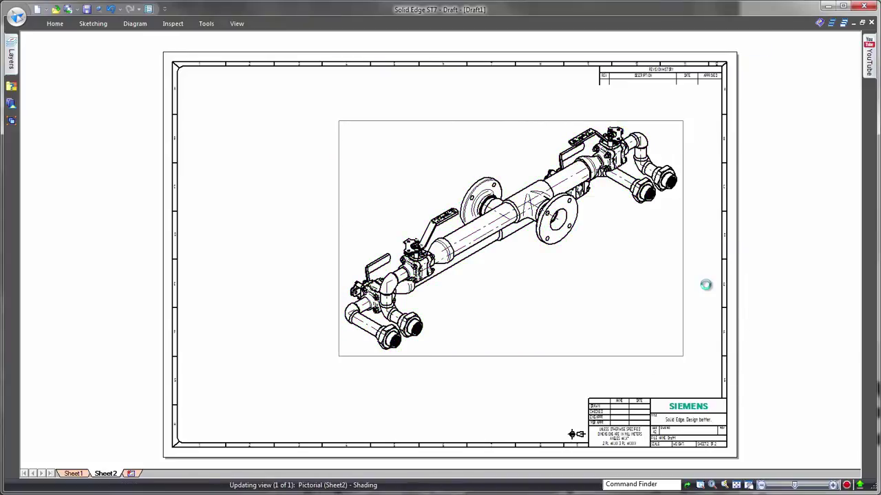
Step: Create a parts list for the pictorial view using the Assembly Snapshot configuration
{"action": "left_click", "coordinate": [700, 218]}
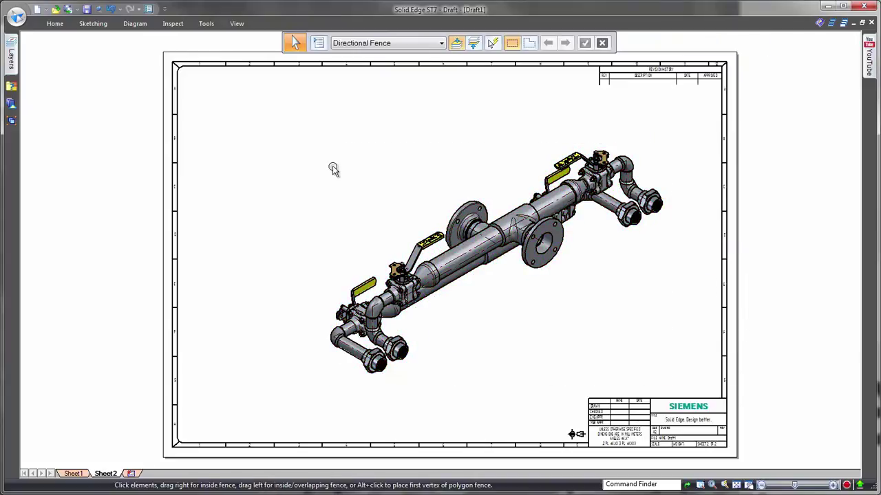
{"action": "right_click_drag", "start_coordinate": [333, 170], "coordinate": [334, 115]}
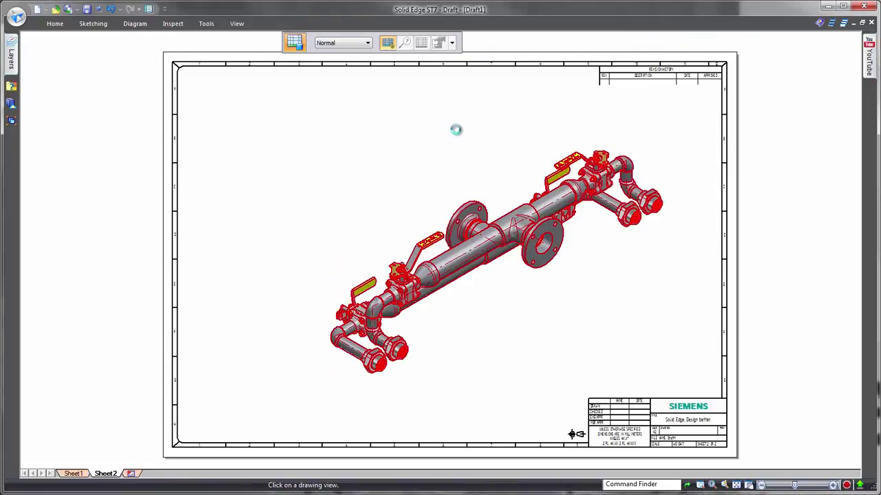
{"action": "left_click", "coordinate": [422, 43]}
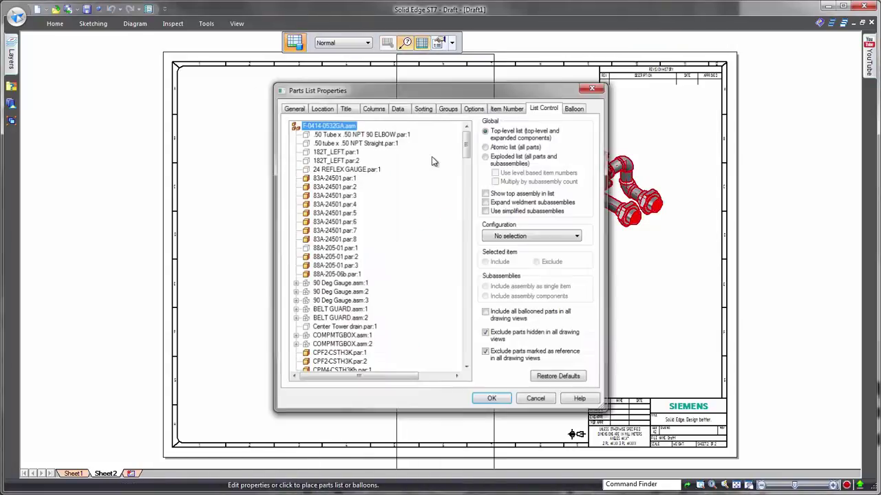
{"action": "left_click", "coordinate": [476, 108]}
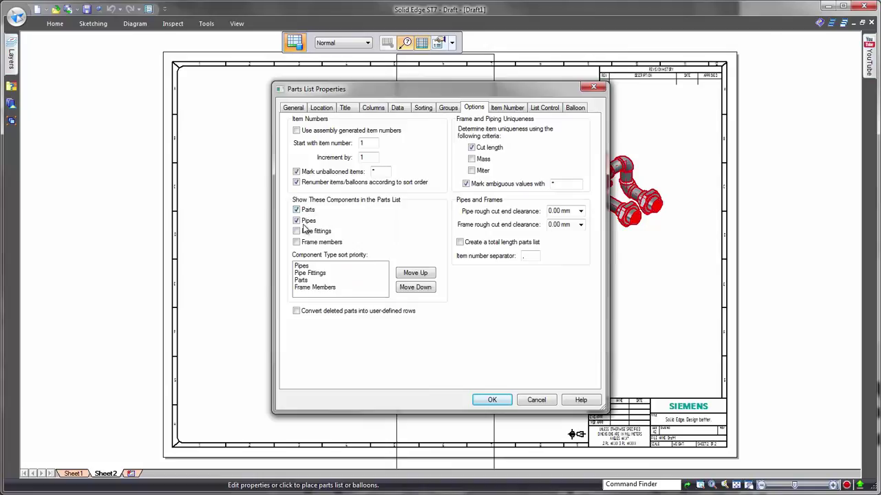
{"action": "left_click", "coordinate": [550, 108]}
{"action": "left_click", "coordinate": [521, 238]}
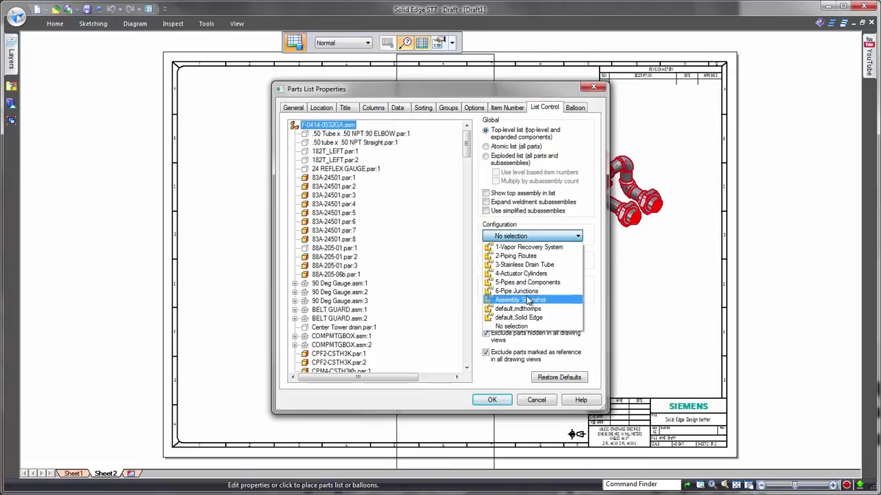
{"action": "left_click", "coordinate": [520, 297]}
{"action": "left_click", "coordinate": [492, 400]}
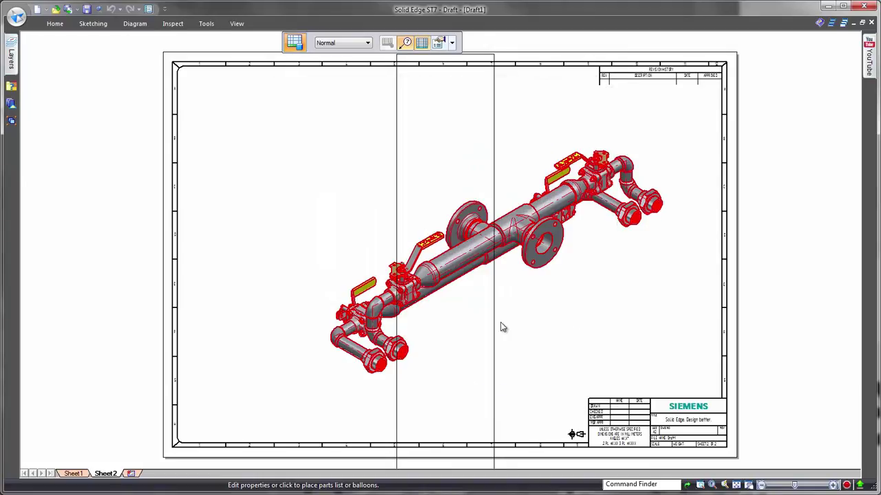
Step: Place the parts list at Sheet2's upper left and widen it so names fit
{"action": "left_click", "coordinate": [215, 84]}
{"action": "left_click", "coordinate": [284, 83]}
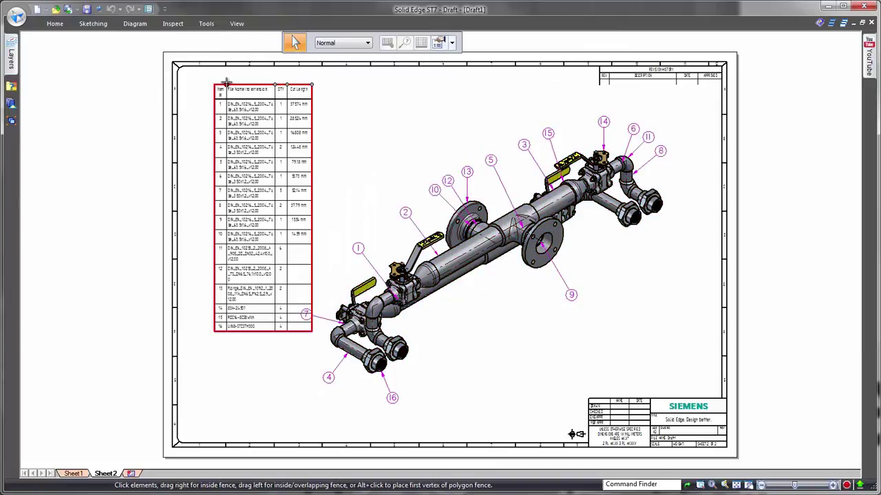
{"action": "left_click_drag", "start_coordinate": [226, 82], "coordinate": [344, 83]}
{"action": "left_click", "coordinate": [703, 347]}
{"action": "scroll", "coordinate": [703, 336], "scroll_direction": "up", "scroll_amount": 2}
{"action": "scroll", "coordinate": [805, 339], "scroll_direction": "up", "scroll_amount": 2}
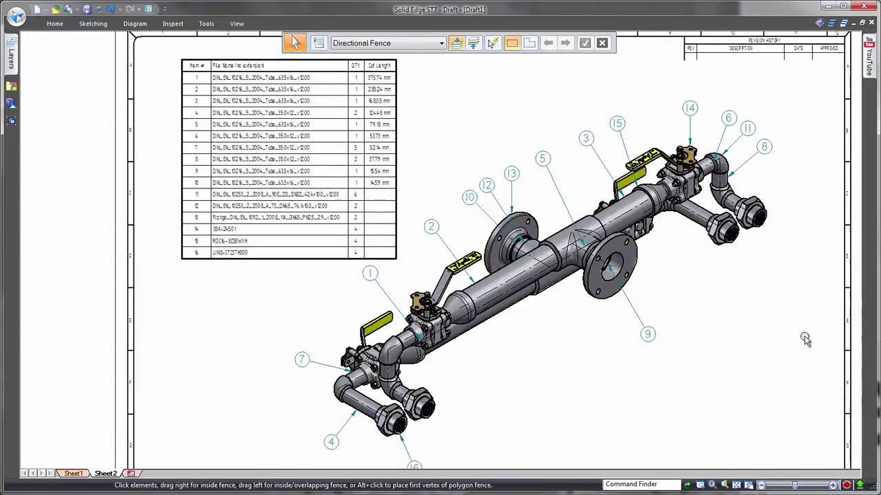
{"action": "scroll", "coordinate": [320, 100], "scroll_direction": "up", "scroll_amount": 1}
{"action": "left_click", "coordinate": [240, 207]}
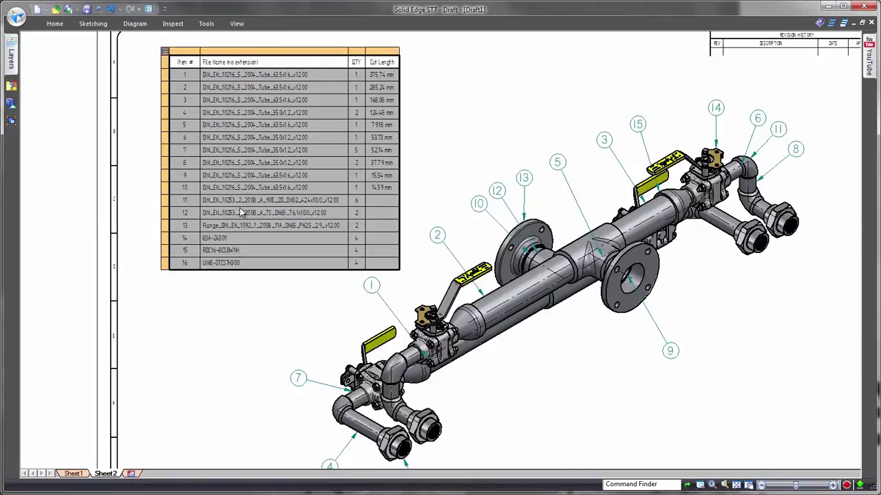
{"action": "left_click", "coordinate": [236, 130]}
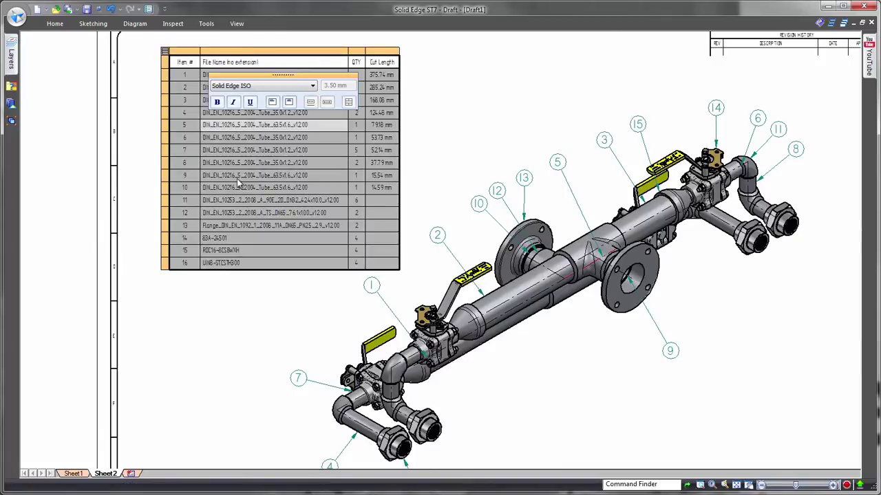
{"action": "left_click", "coordinate": [229, 225]}
{"action": "left_click", "coordinate": [219, 252]}
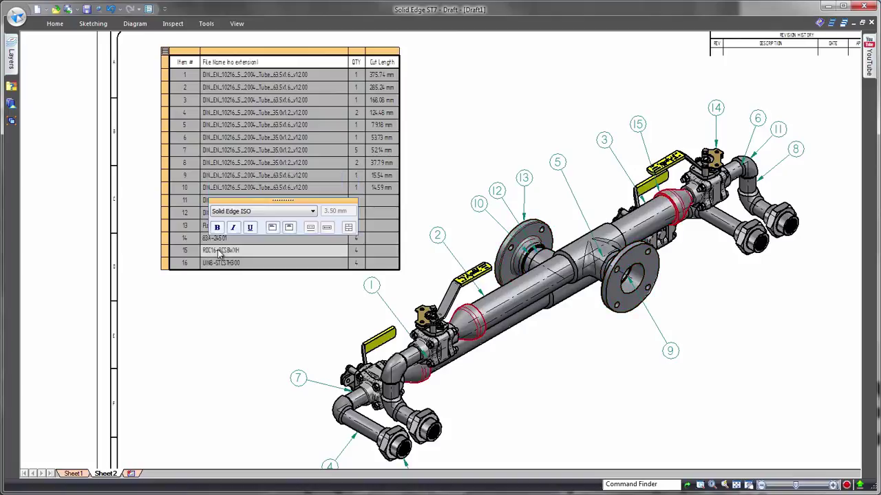
{"action": "left_click", "coordinate": [222, 266]}
{"action": "right_click", "coordinate": [163, 51]}
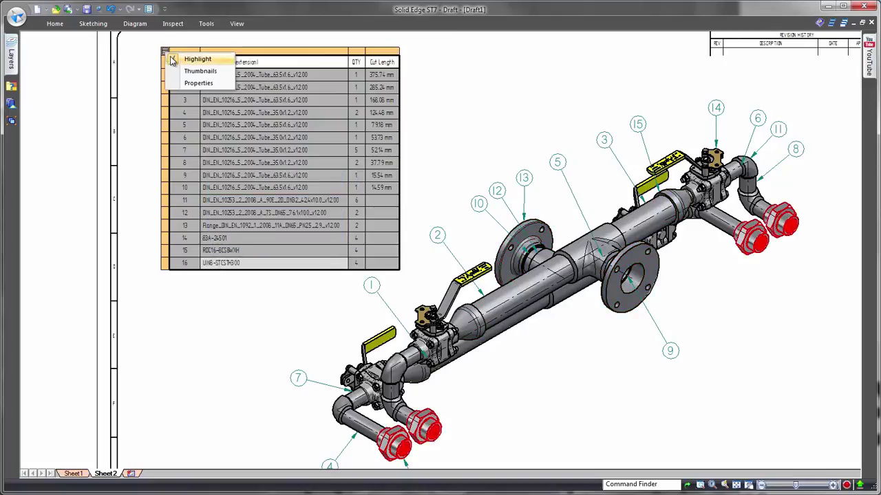
{"action": "key", "text": "Escape"}
{"action": "right_click", "coordinate": [164, 50]}
{"action": "left_click", "coordinate": [200, 71]}
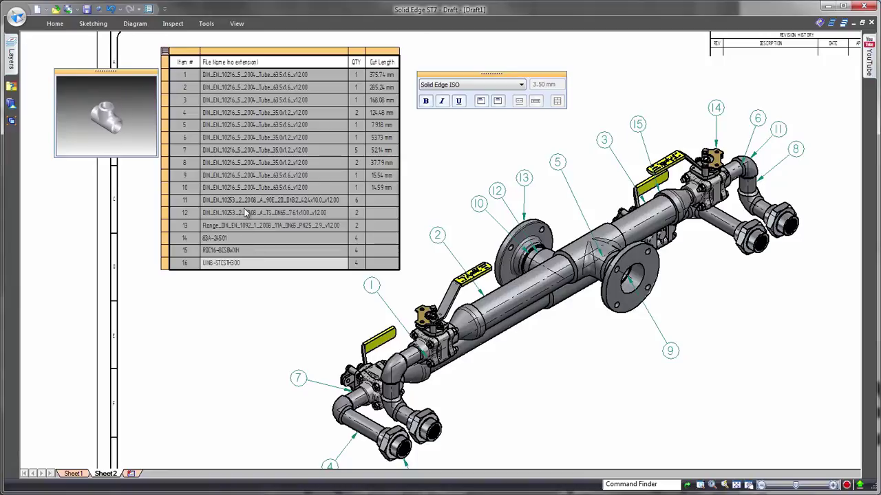
{"action": "right_click", "coordinate": [163, 50]}
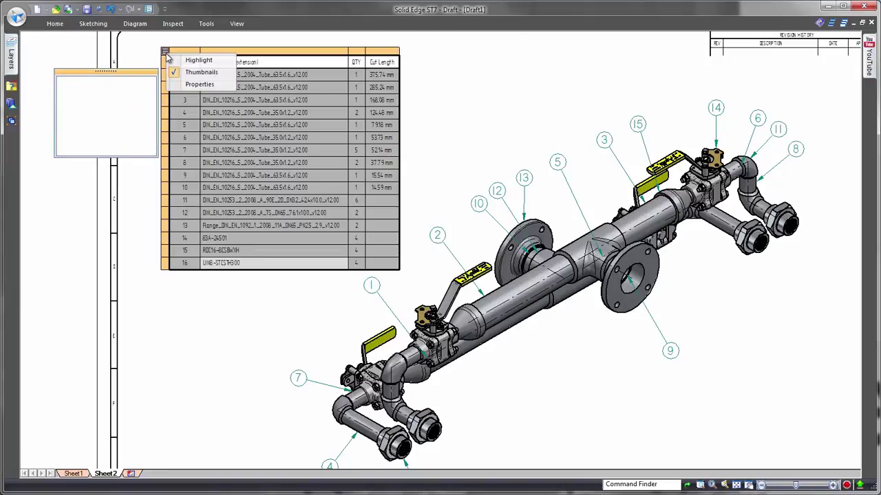
{"action": "left_click", "coordinate": [187, 71]}
{"action": "left_click", "coordinate": [489, 74]}
{"action": "key", "text": "ctrl+f"}
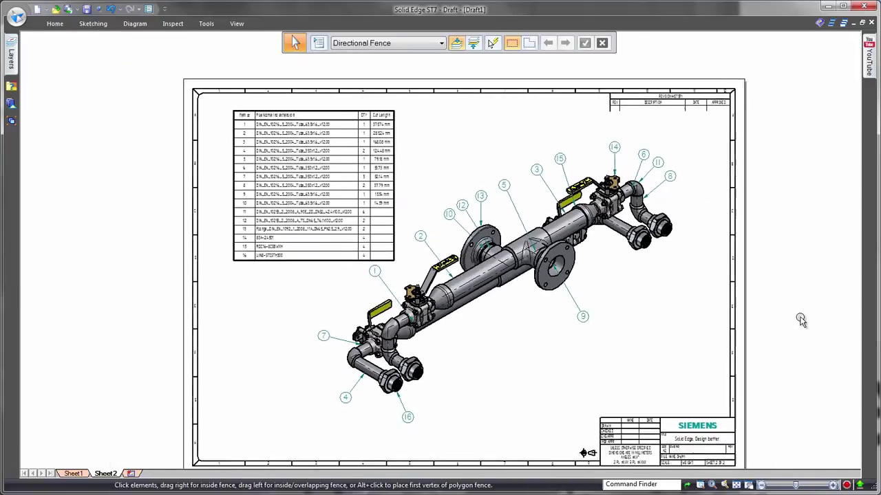